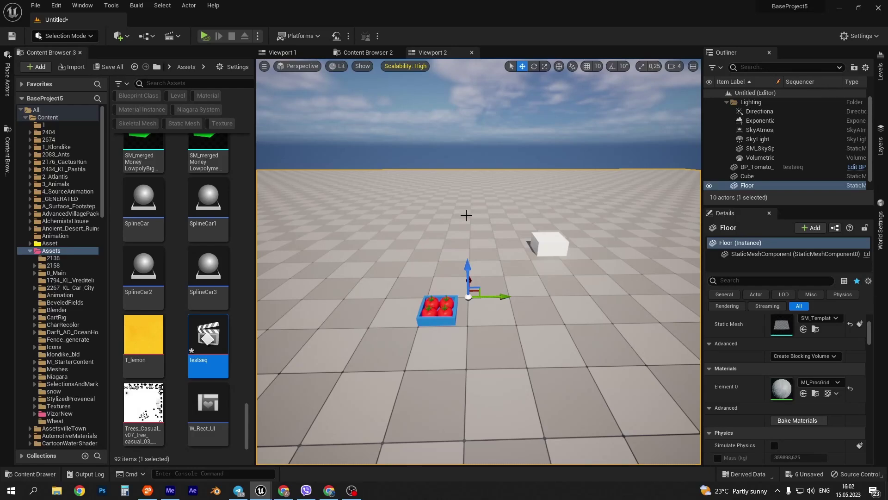
Play the level, click the tomato crate so it vanishes, stop, and select BP_Tomato_box
click(204, 36)
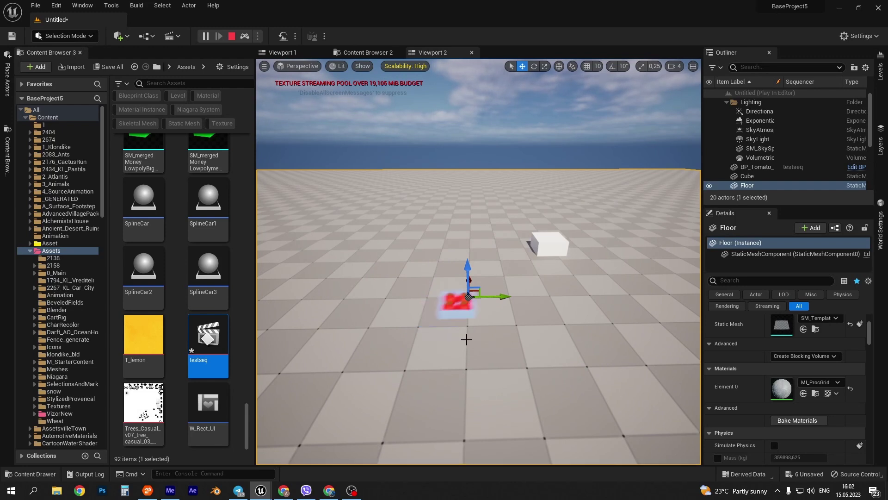
click(462, 314)
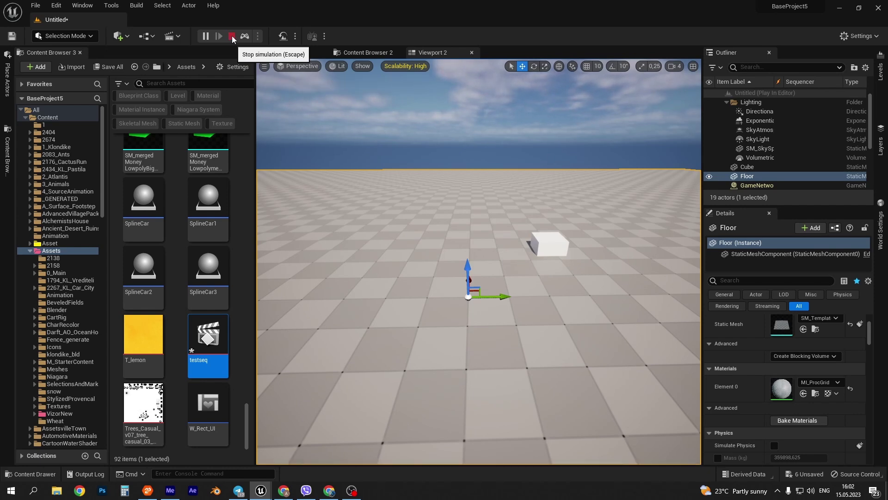
click(232, 36)
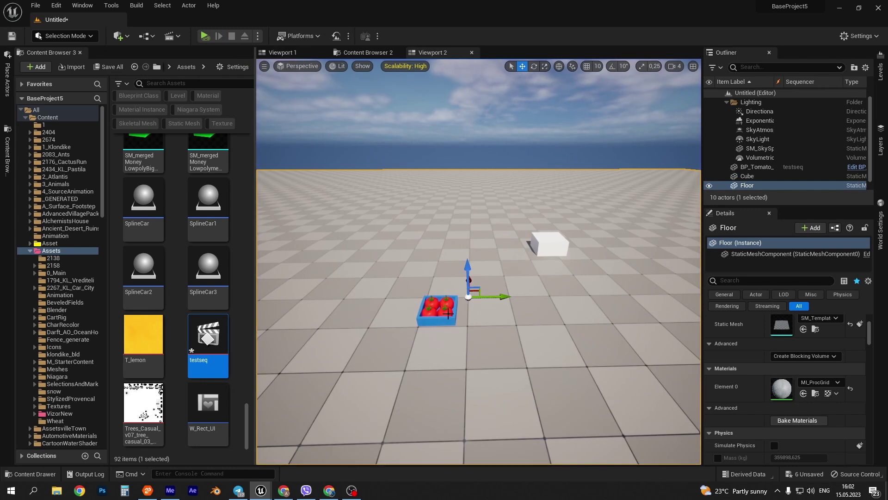
click(449, 316)
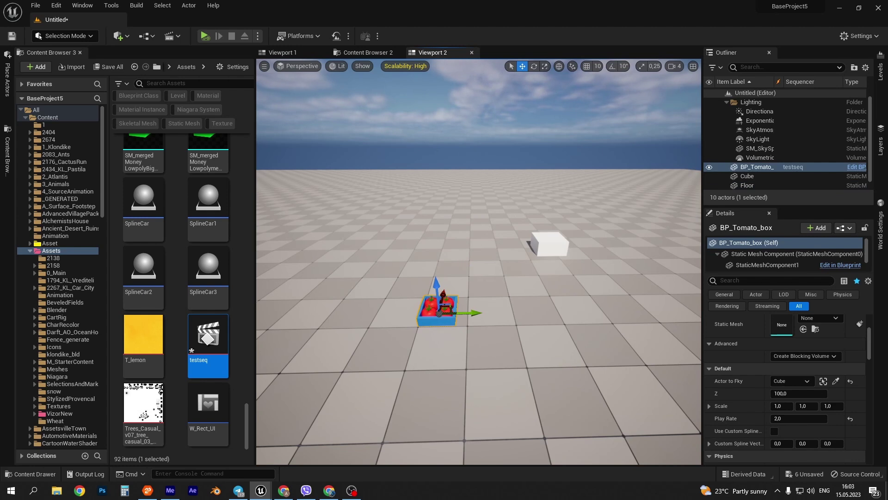
Open the BP_Tomato_box Blueprint maximized and frame the SpawnBox and spawner nodes
click(857, 167)
click(481, 138)
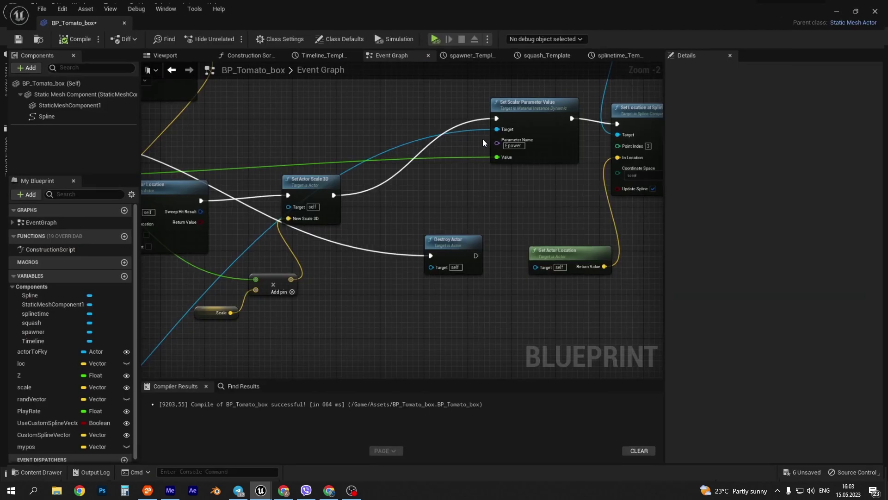
scroll(432, 198, down, 7)
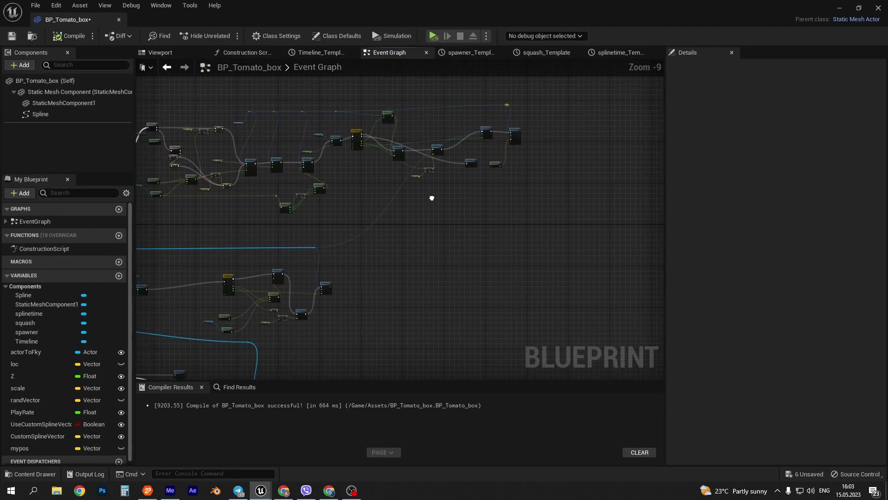
right_drag(432, 198, 395, 252)
scroll(316, 287, up, 3)
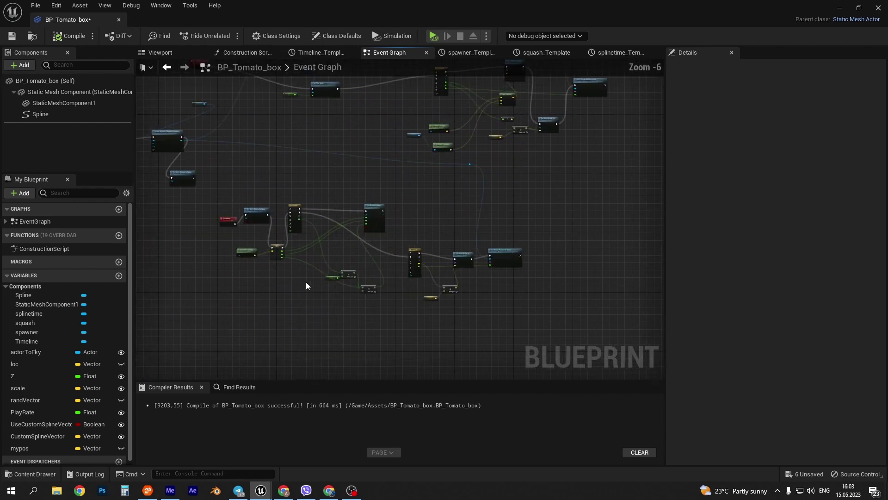
scroll(306, 285, up, 2)
right_drag(276, 191, 243, 159)
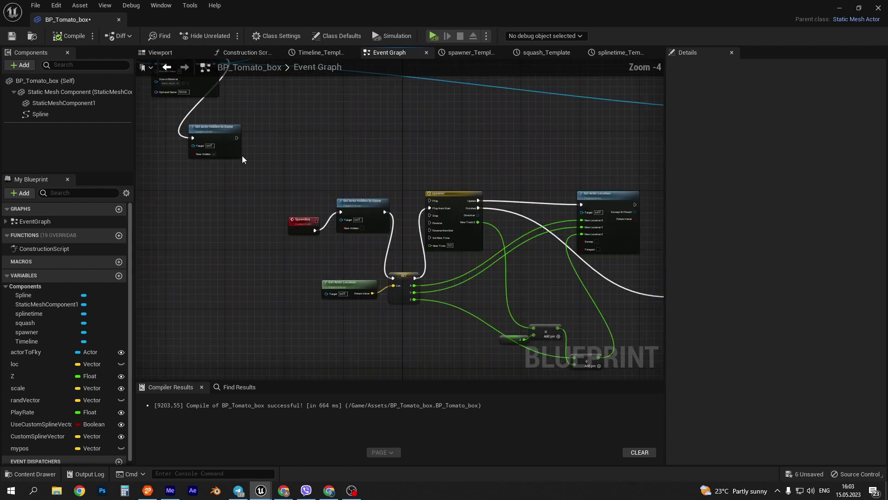
scroll(243, 155, up, 4)
right_drag(297, 159, 236, 158)
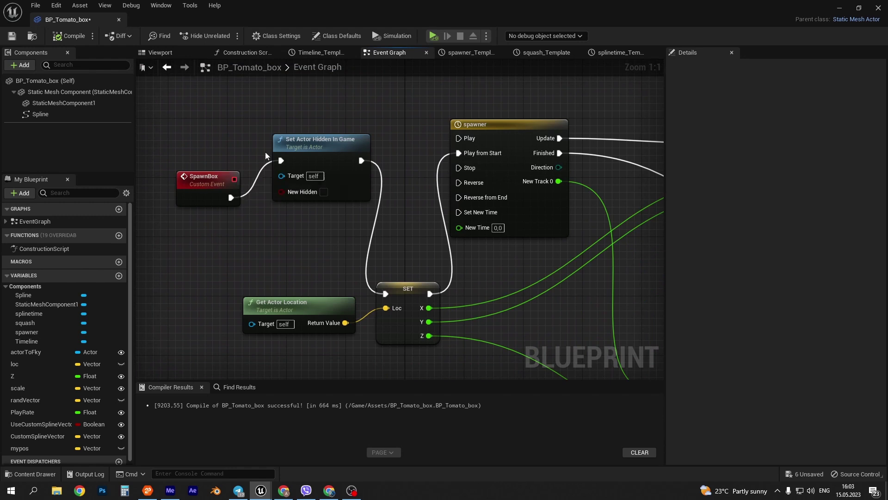
Inspect Set Actor Hidden in Game, the box preview and the loc SET node, then select the spawner timeline
click(300, 146)
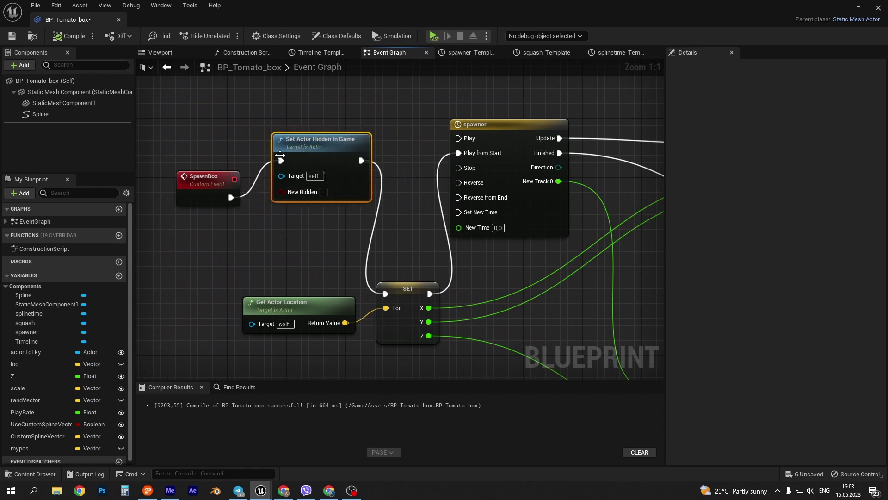
click(161, 53)
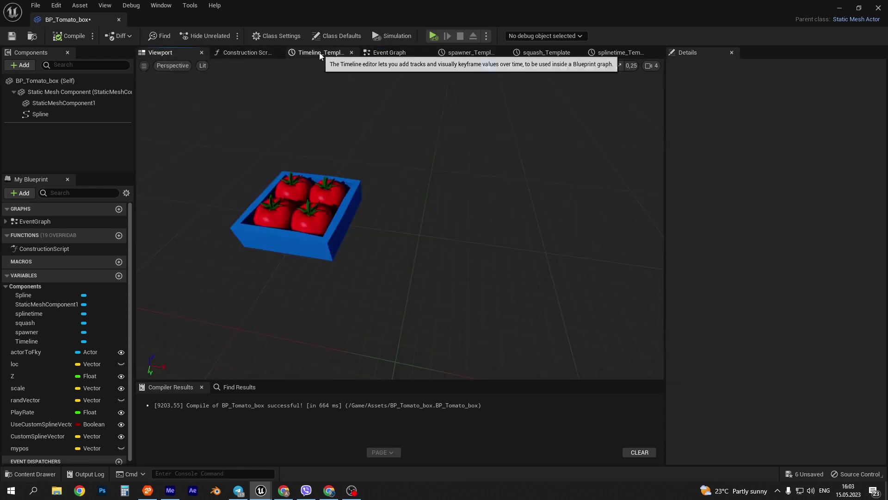
click(390, 52)
right_drag(383, 251, 341, 206)
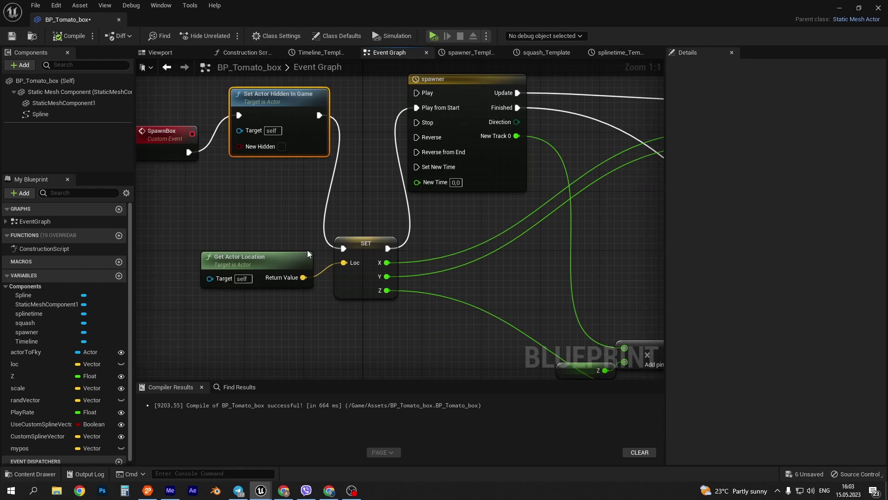
drag(303, 277, 343, 262)
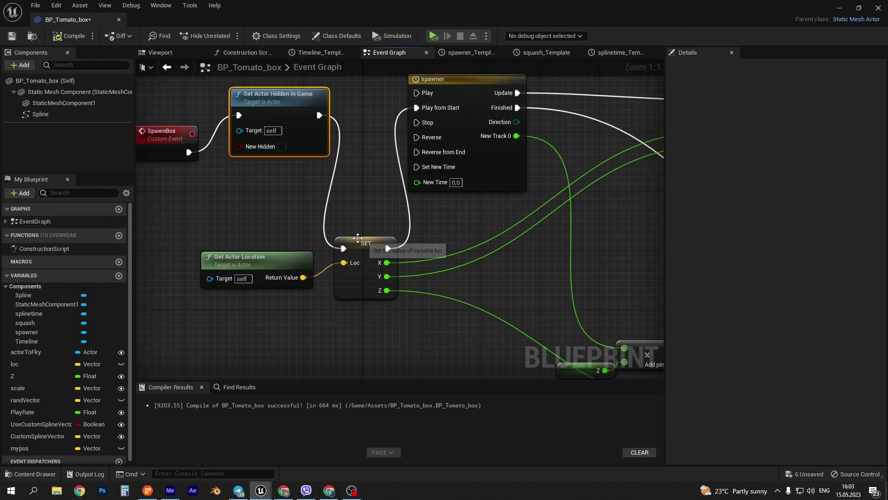
click(357, 254)
right_drag(358, 254, 225, 282)
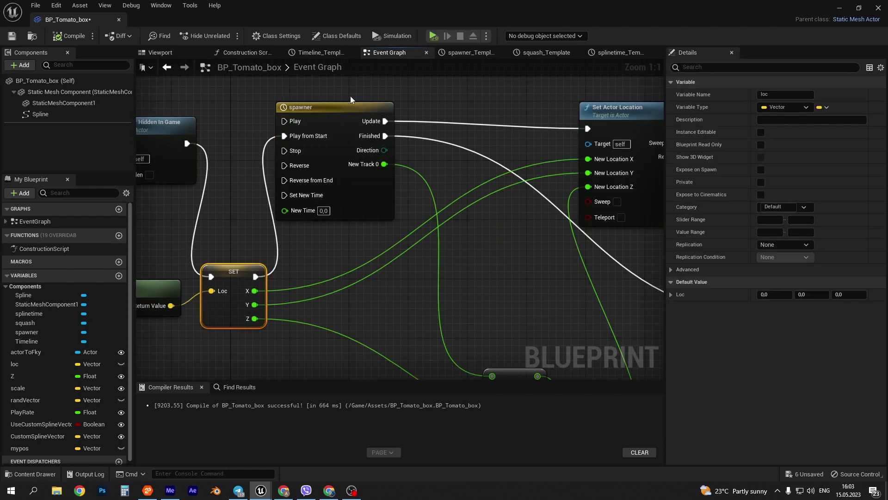
click(336, 110)
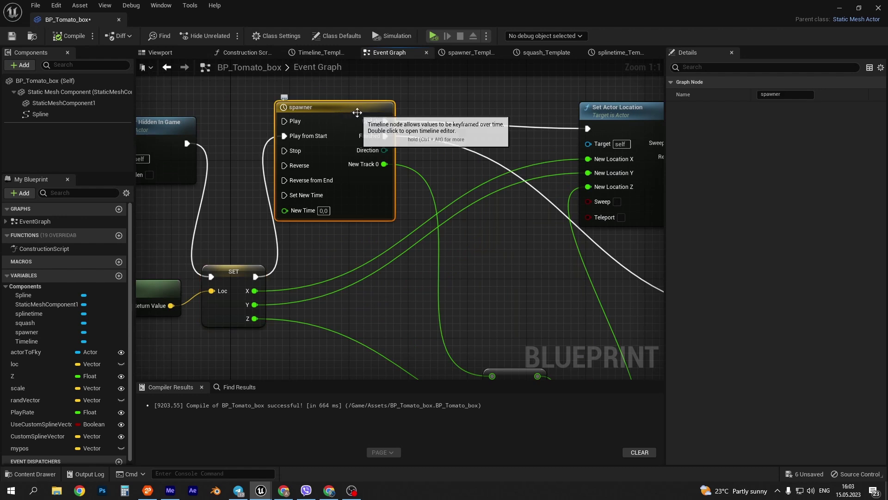
Open the spawner timeline's curve and inspect its first keyframe
double_click(337, 111)
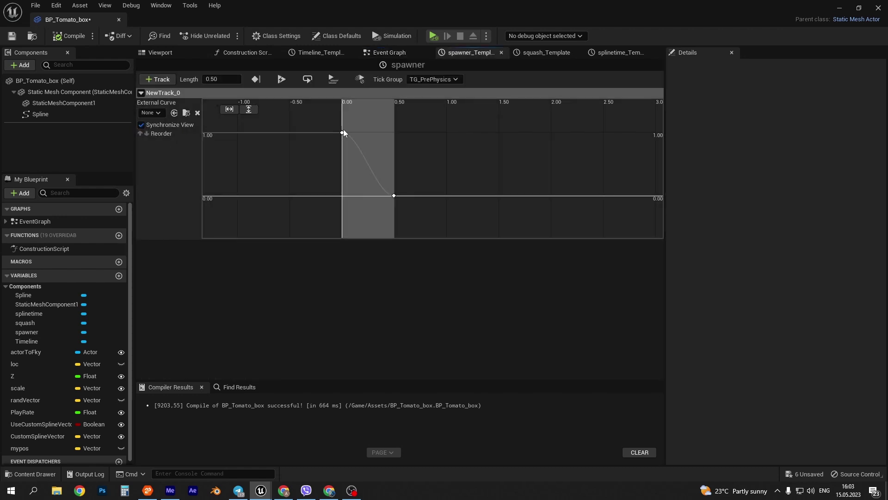
click(343, 133)
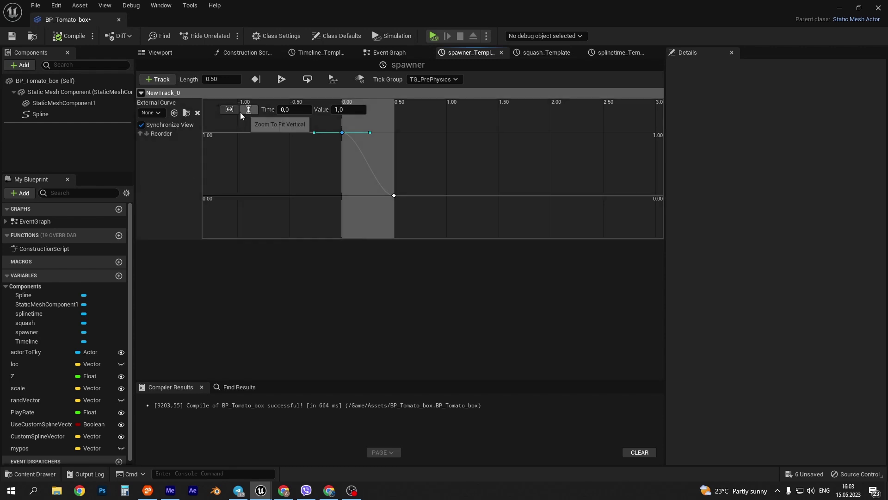
click(388, 55)
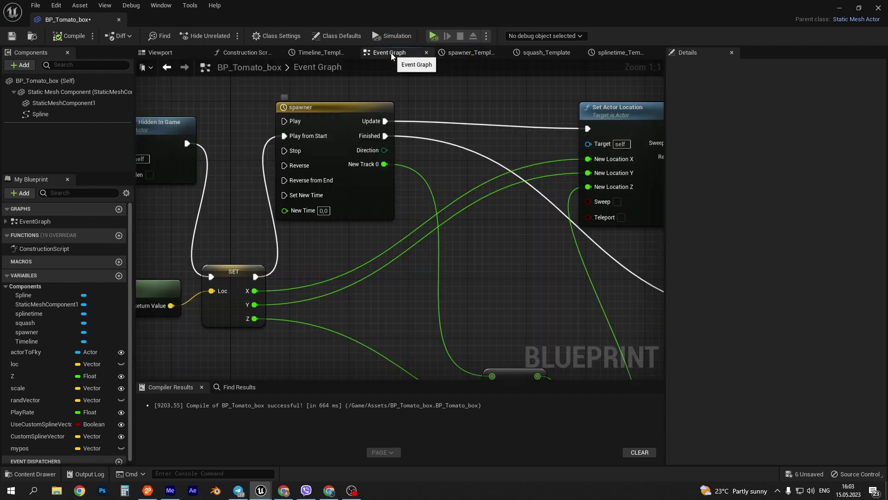
Check the Z variable's 100.0 default, then pan across the location math to Set Actor Scale 3D
scroll(365, 163, down, 1)
scroll(367, 164, down, 1)
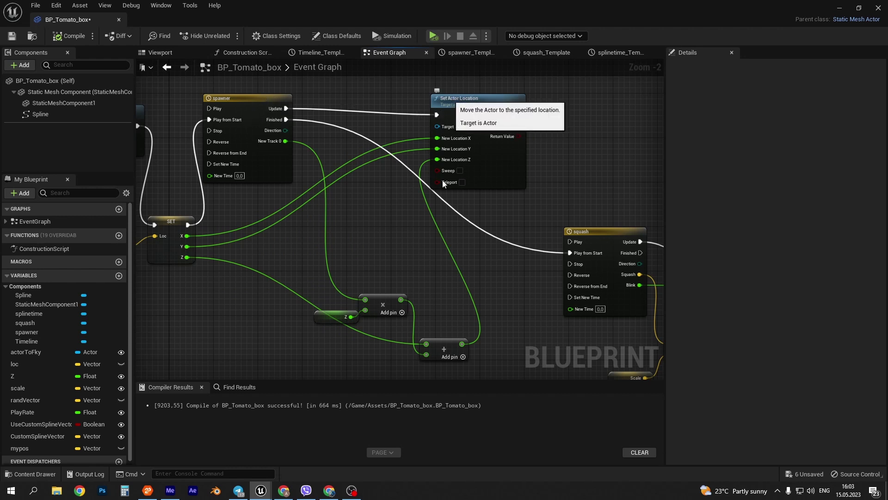
click(334, 317)
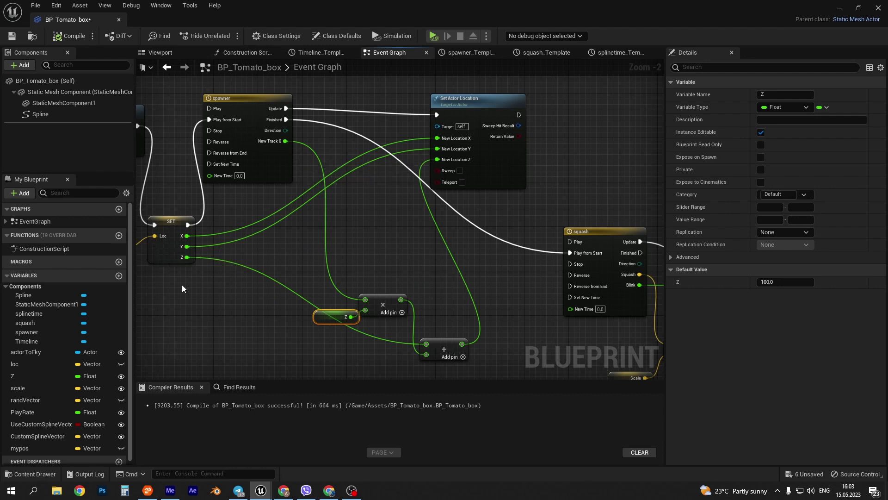
right_drag(181, 285, 282, 277)
right_drag(473, 254, 436, 276)
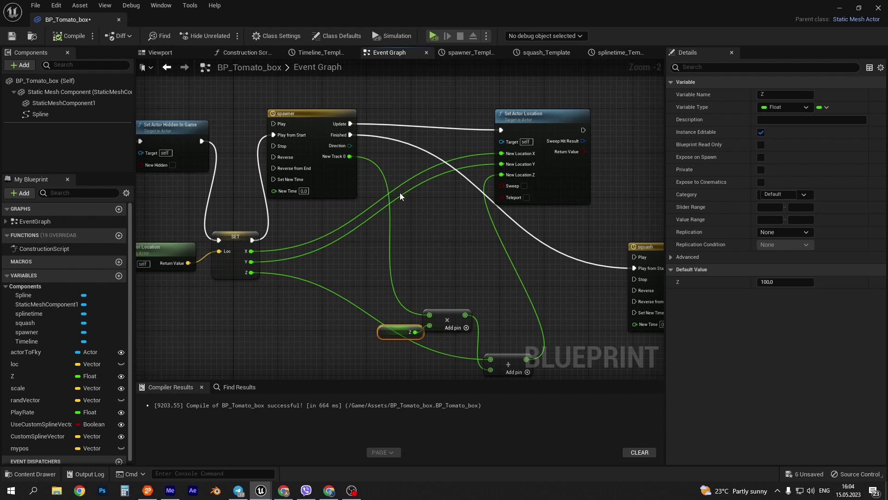
right_drag(435, 232, 407, 198)
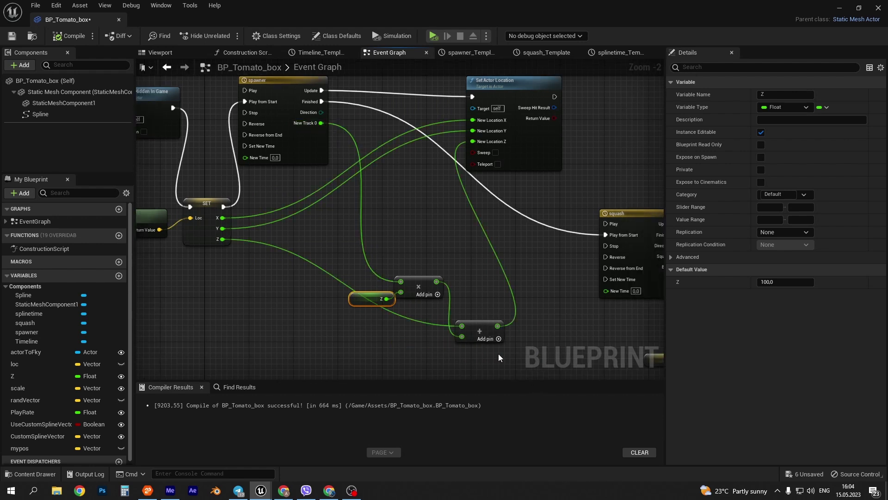
right_drag(468, 257, 443, 293)
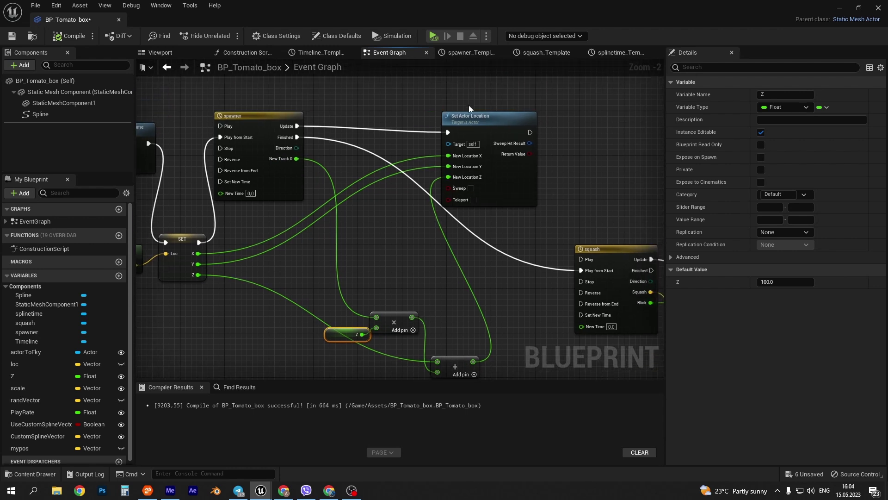
right_drag(643, 189, 515, 158)
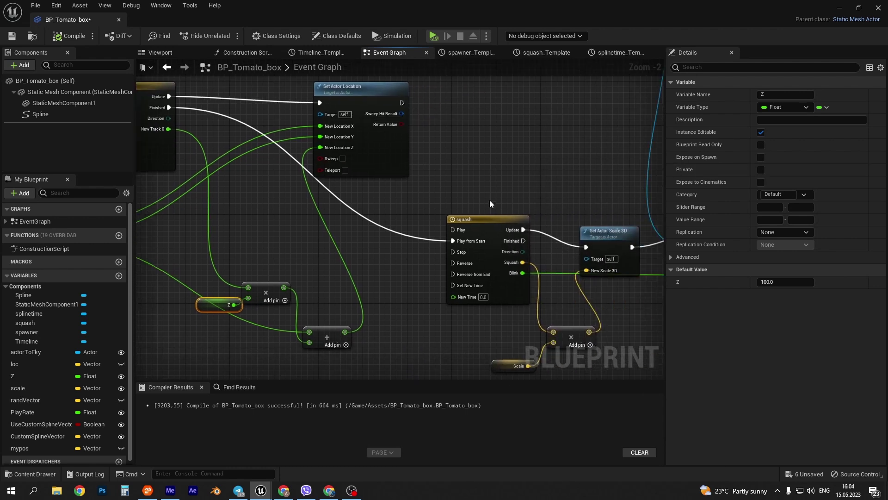
Open the squash timeline and review its squash and blink curves
click(490, 217)
right_drag(560, 138, 422, 121)
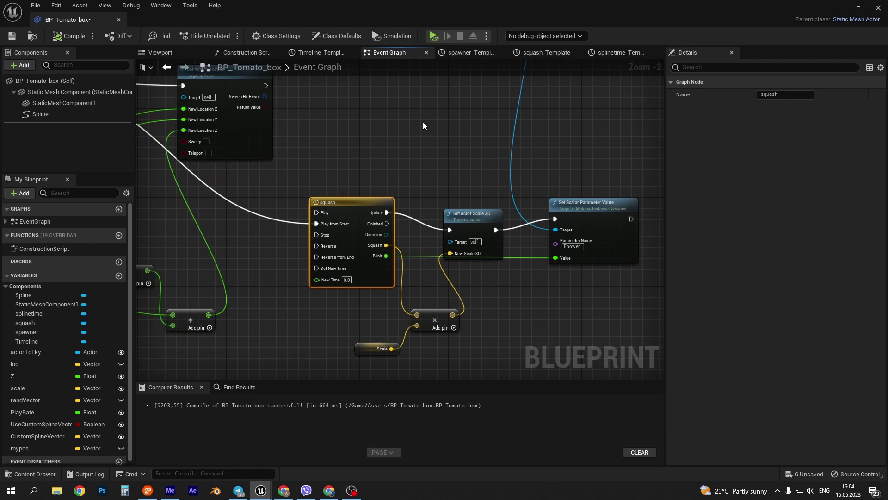
double_click(358, 203)
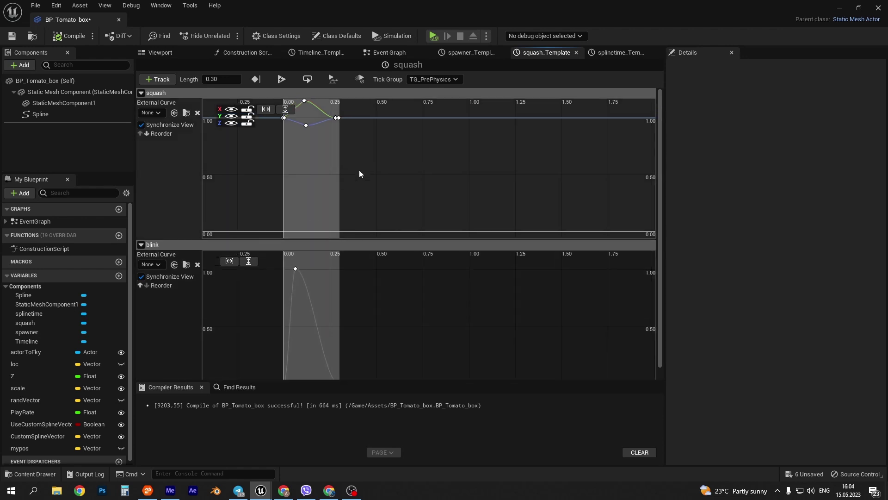
right_drag(363, 184, 377, 213)
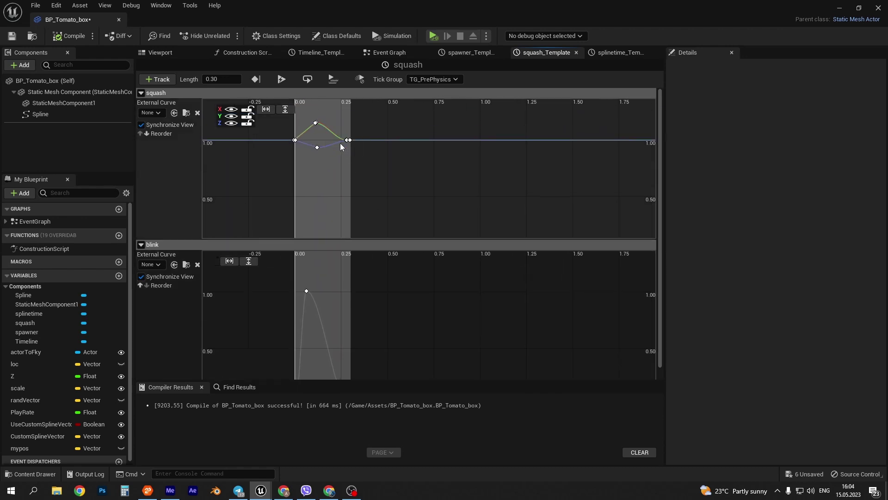
mouse_move(315, 124)
Inspect the Set Scalar Parameter Value node and remaining fly logic, then minimize the editor
click(387, 52)
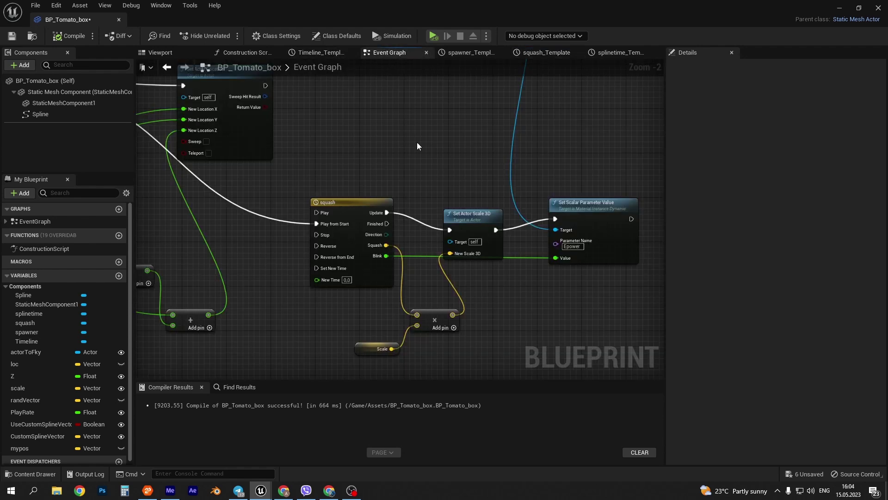
right_drag(556, 145, 446, 155)
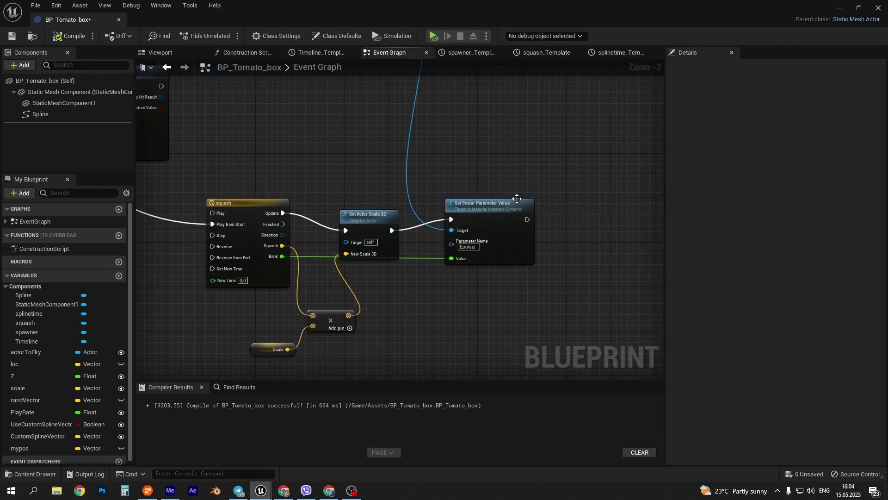
click(487, 215)
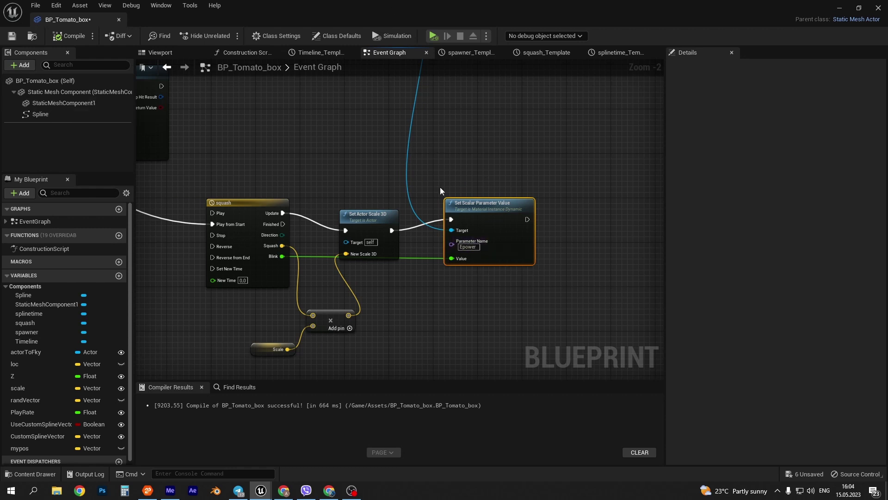
scroll(490, 192, down, 3)
right_drag(491, 192, 603, 189)
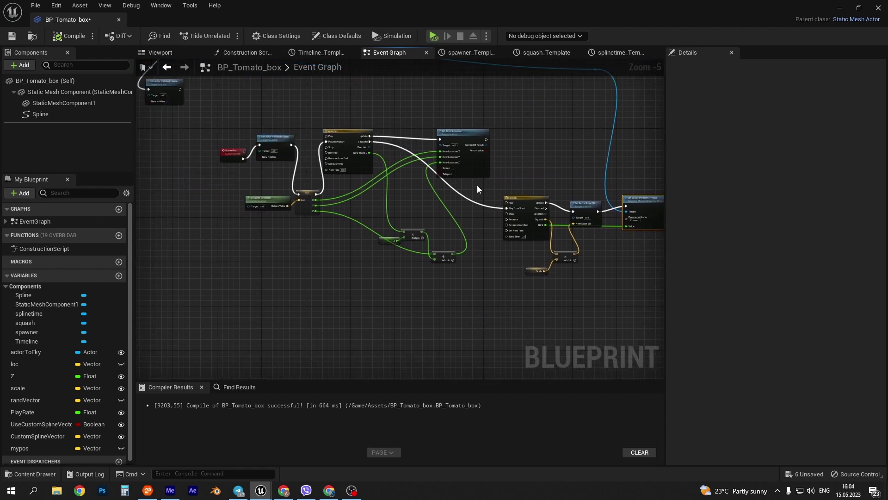
scroll(574, 180, down, 1)
click(839, 8)
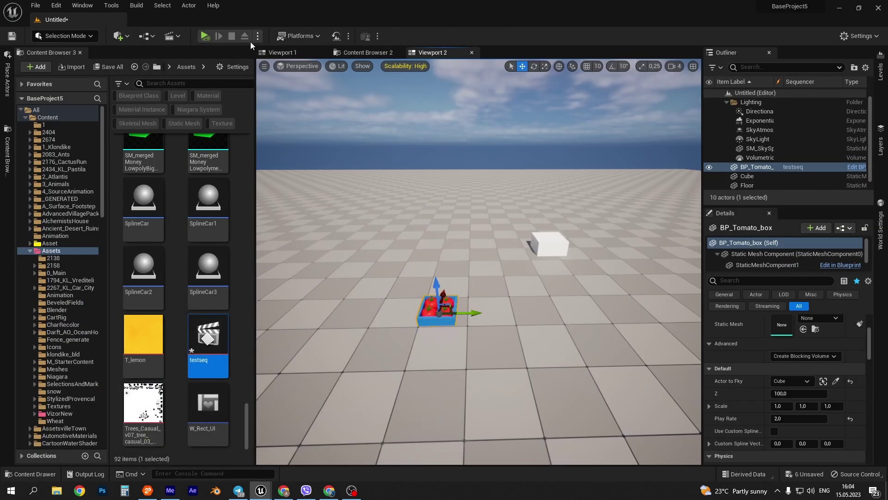
Run a brief play-test, stop it, and switch back to the BP_Tomato_box editor
click(206, 36)
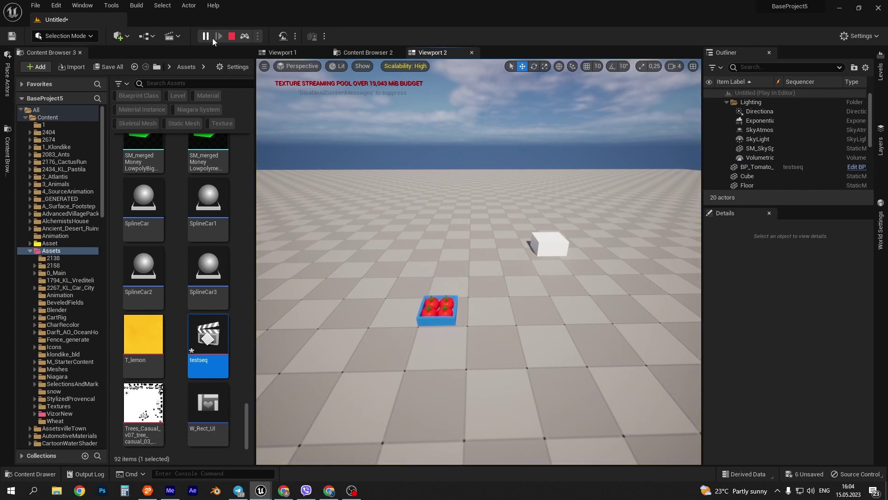
click(232, 36)
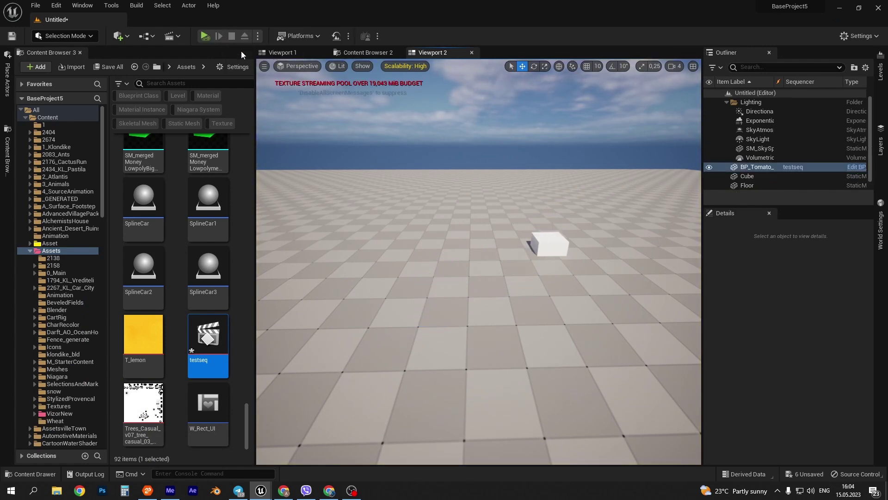
key(alt+Tab)
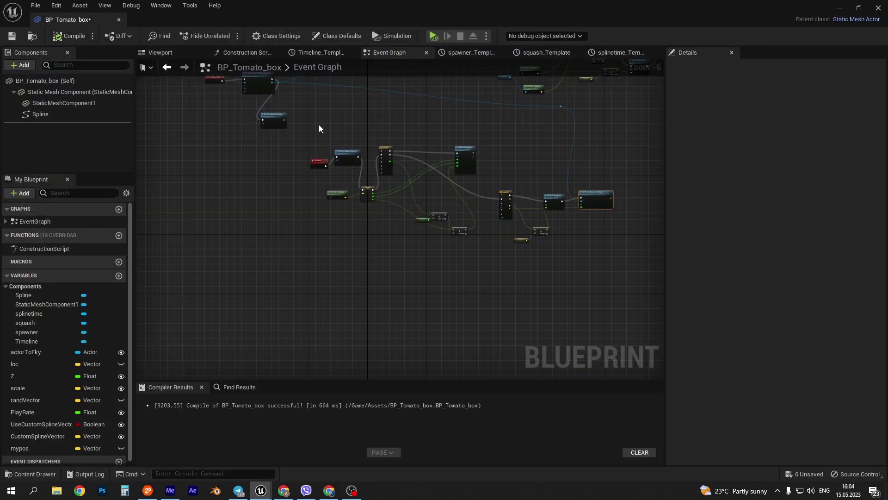
scroll(326, 258, up, 1)
scroll(282, 226, up, 2)
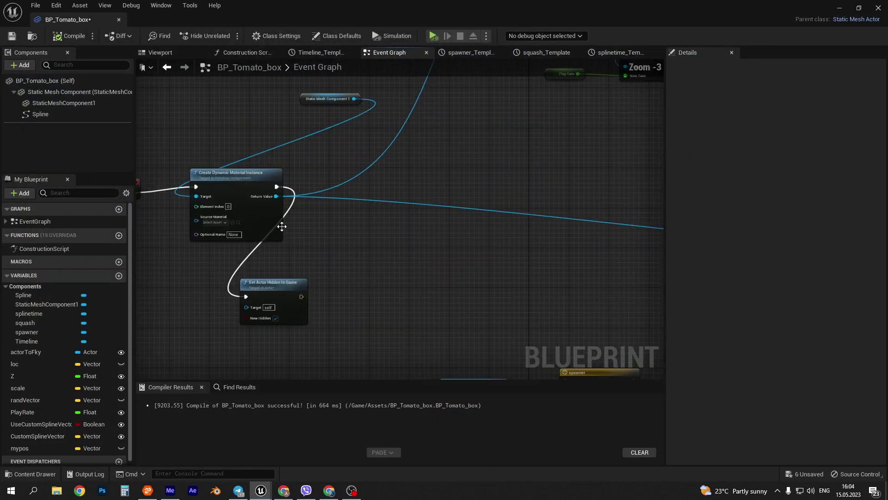
mouse_move(416, 296)
right_down()
mouse_move(523, 303)
mouse_move(322, 324)
right_up()
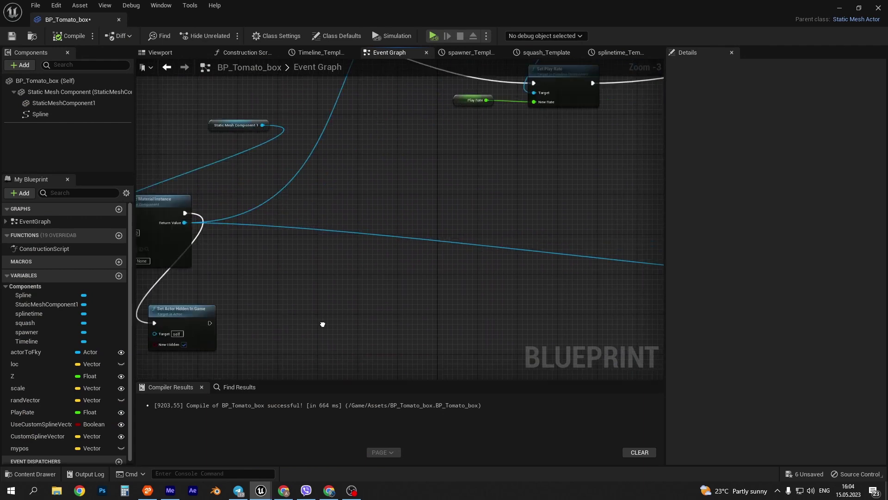
scroll(442, 203, down, 1)
scroll(442, 204, down, 1)
right_drag(443, 203, 426, 258)
scroll(416, 259, up, 1)
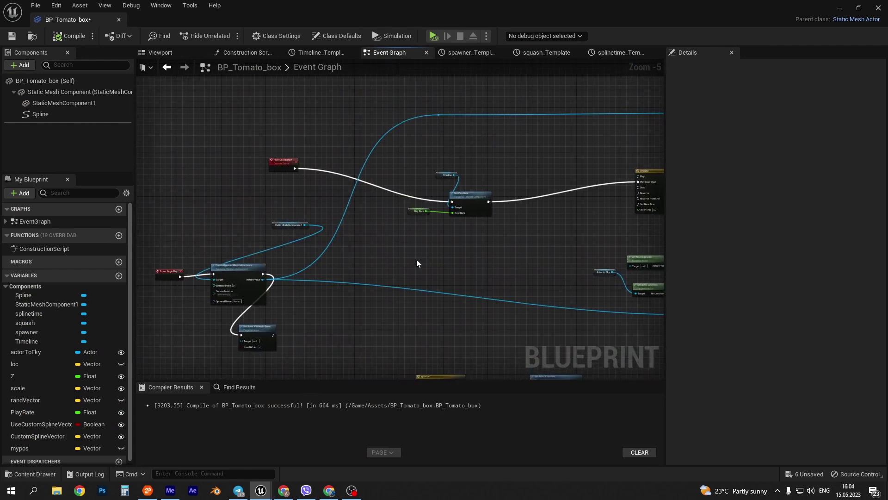
scroll(416, 260, up, 1)
scroll(417, 259, down, 1)
scroll(416, 259, down, 1)
right_drag(171, 254, 223, 236)
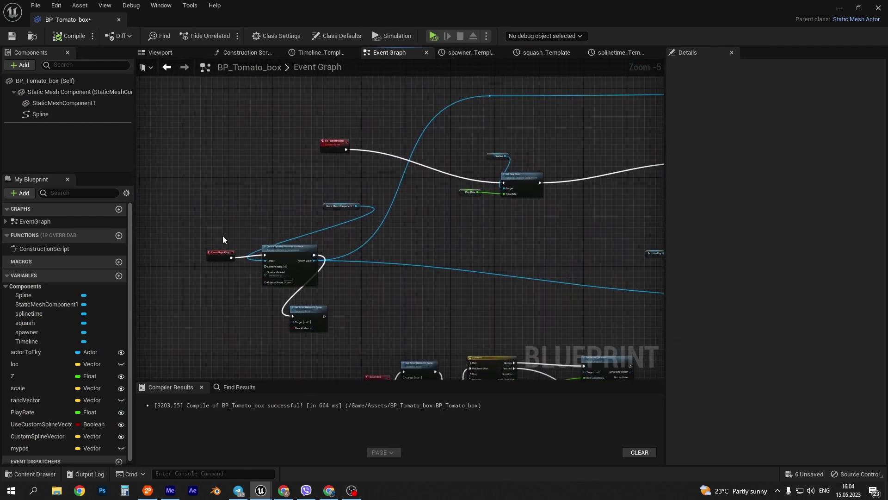
scroll(223, 249, up, 2)
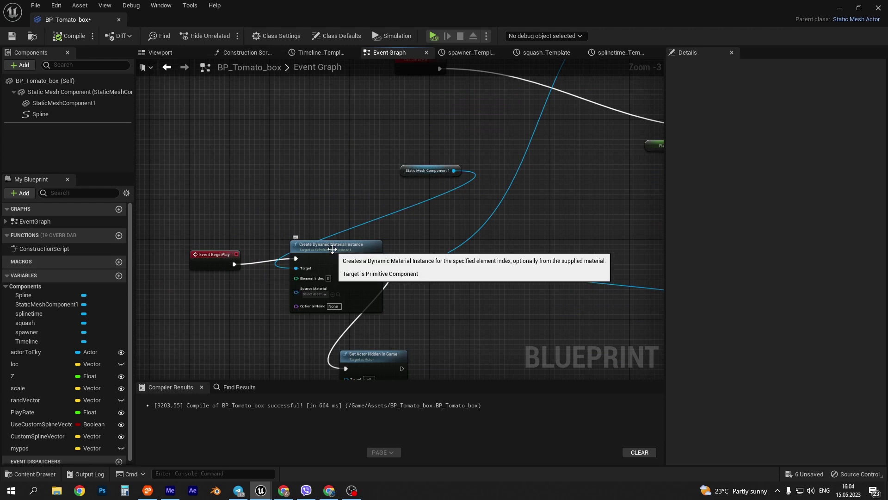
right_drag(584, 221, 494, 174)
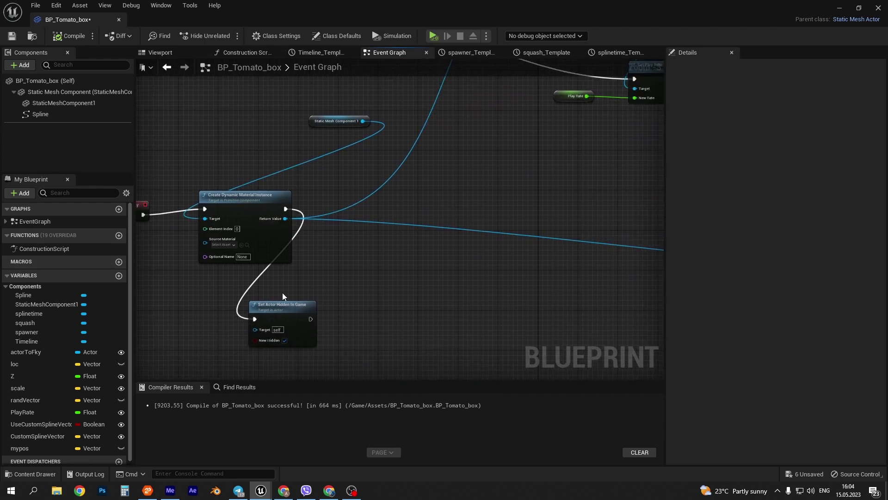
scroll(277, 315, down, 1)
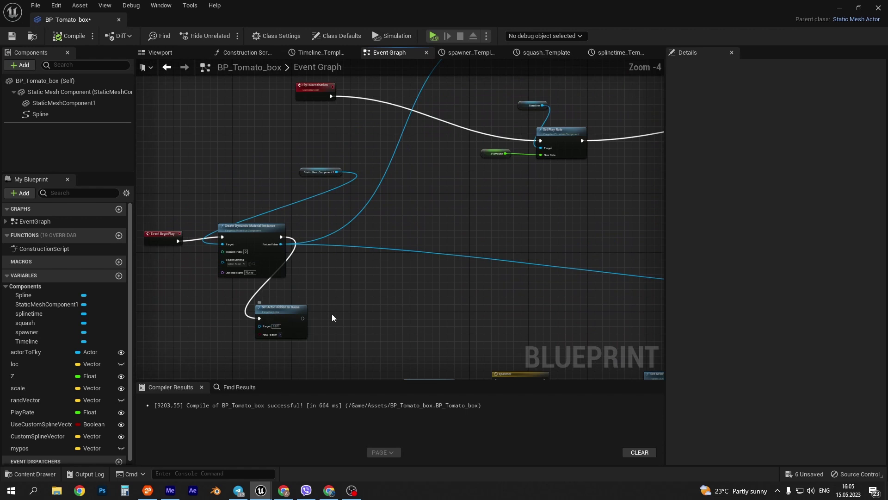
right_drag(439, 65, 355, 122)
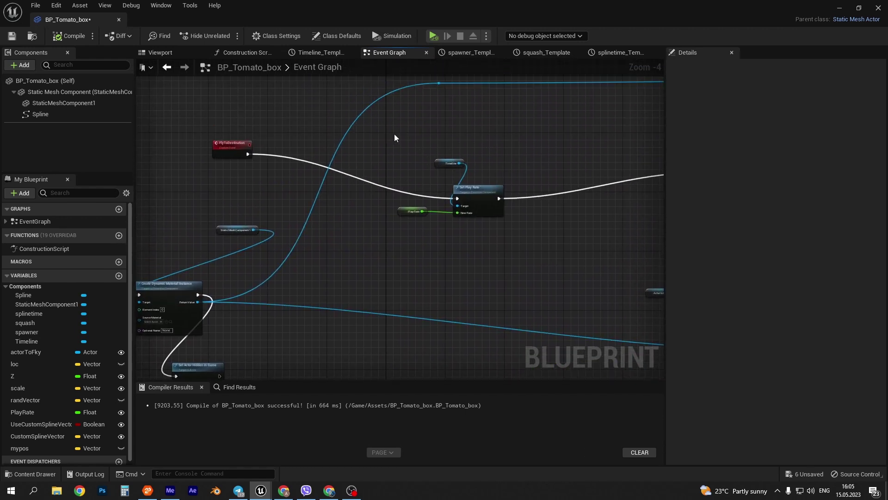
right_drag(394, 137, 239, 266)
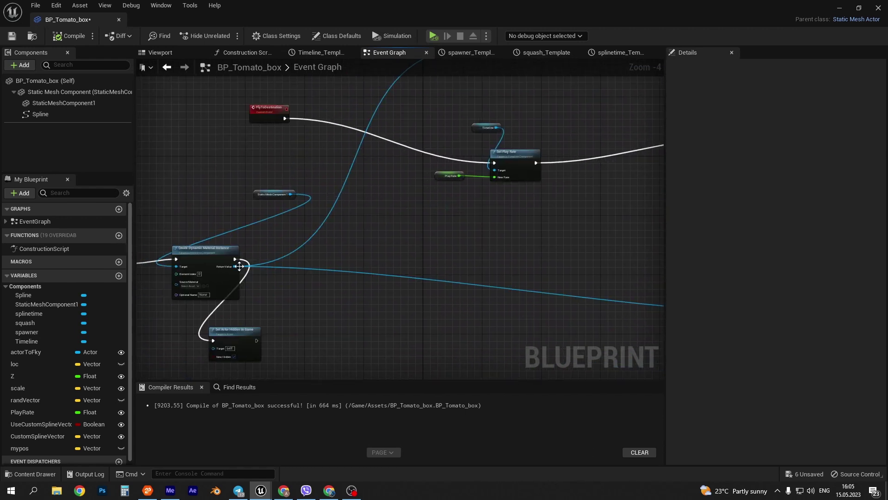
right_click(313, 300)
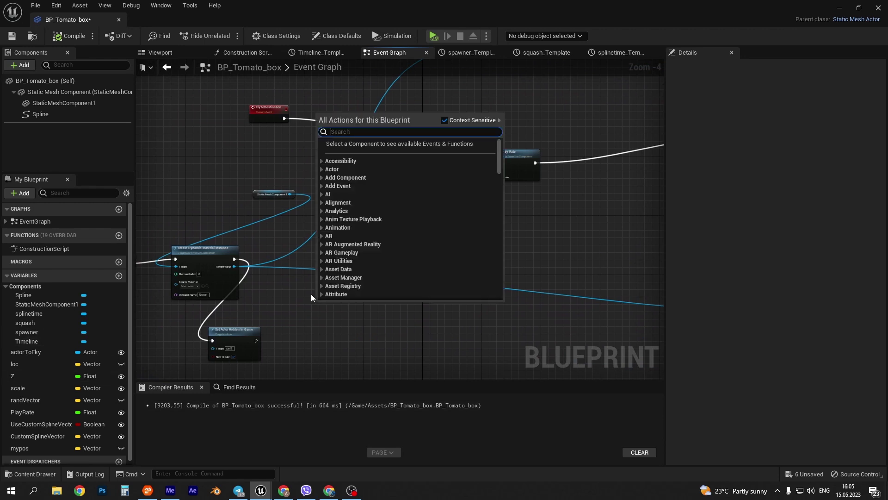
right_drag(311, 294, 317, 287)
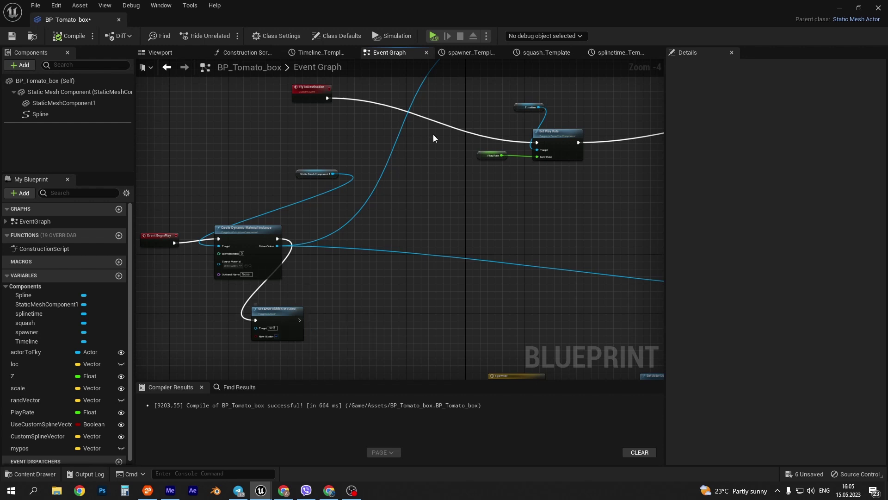
right_drag(427, 157, 345, 309)
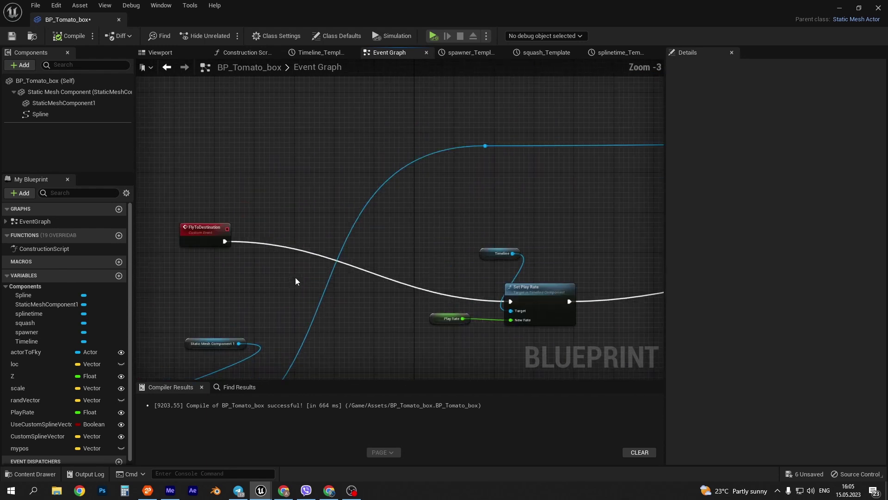
mouse_move(561, 229)
right_down()
mouse_move(387, 192)
mouse_move(380, 178)
right_up()
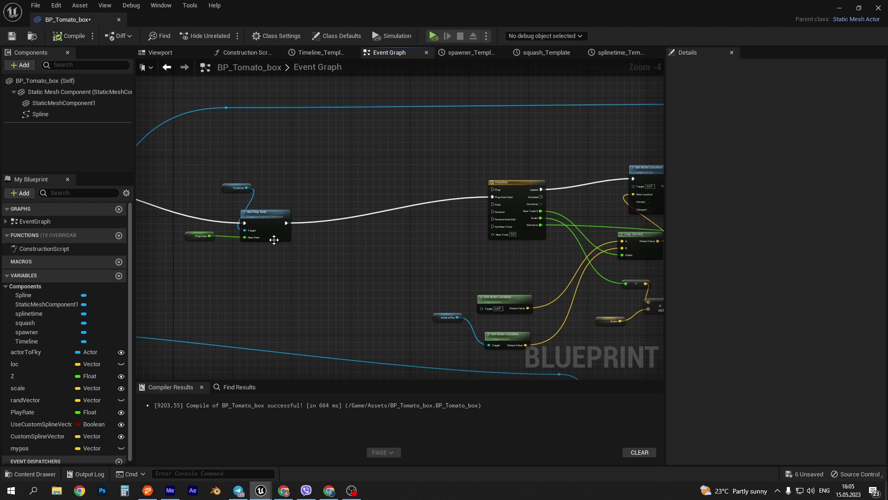
scroll(273, 237, up, 2)
right_drag(526, 141, 301, 154)
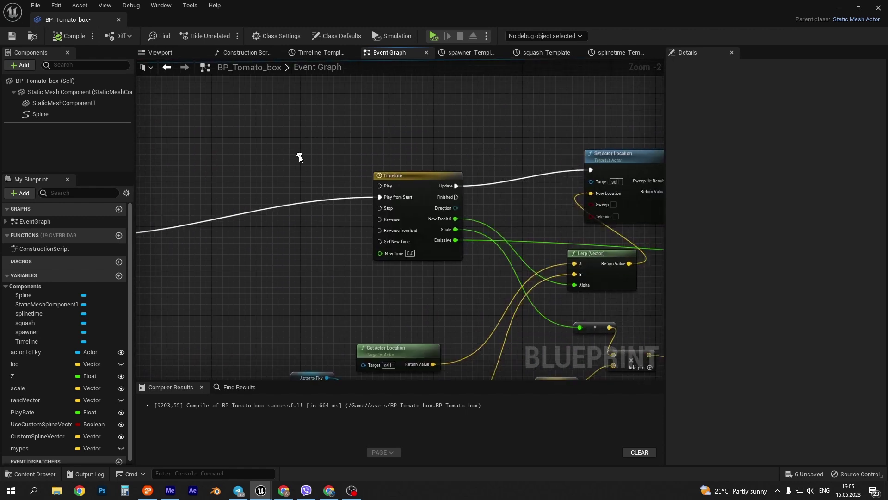
scroll(402, 204, down, 2)
right_drag(433, 264, 309, 271)
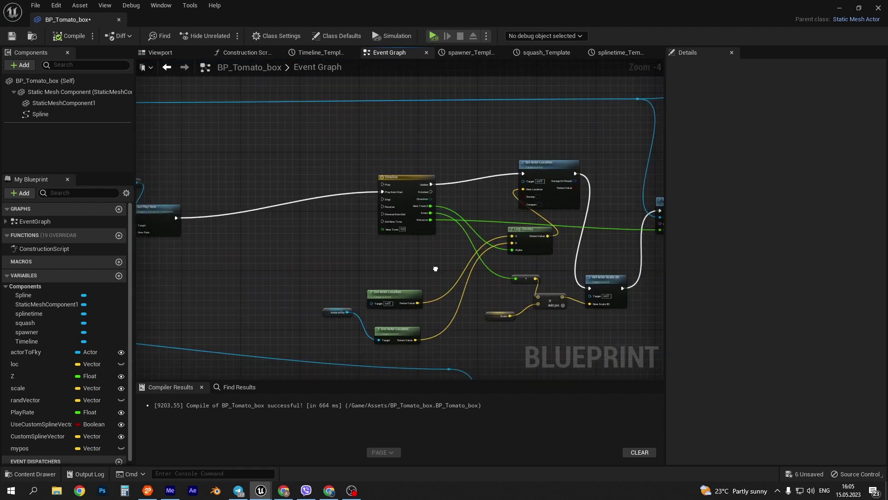
click(277, 299)
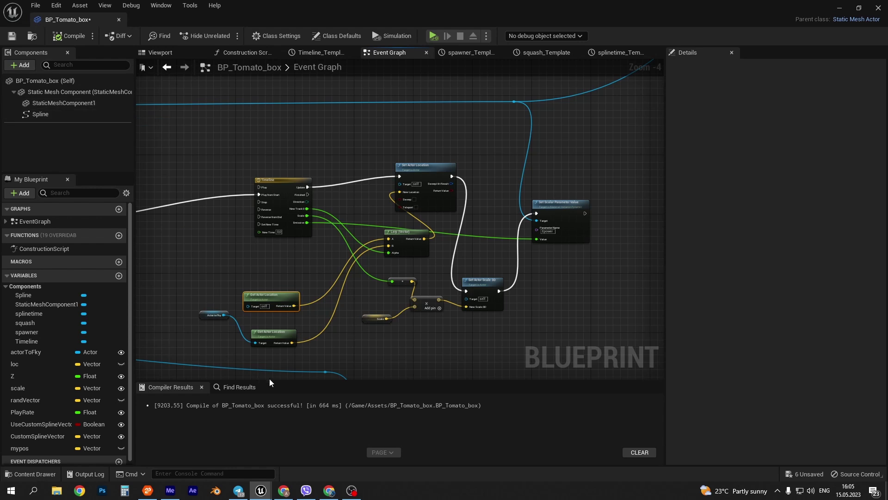
click(270, 342)
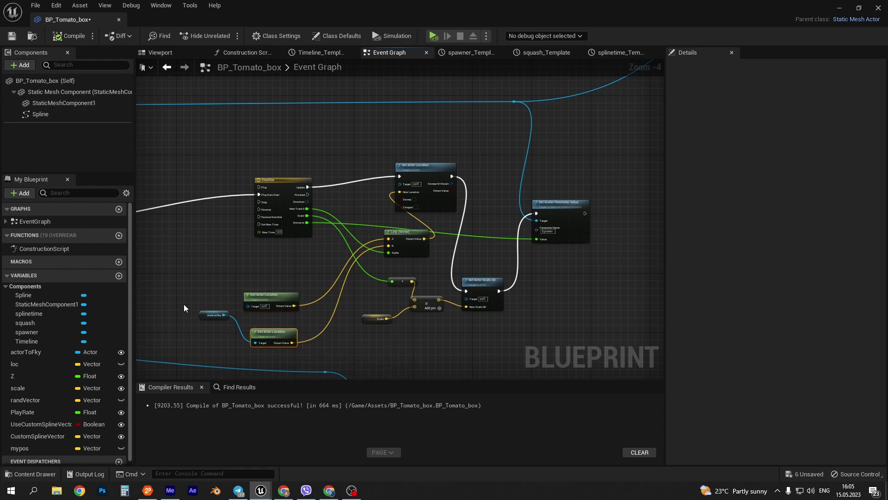
click(202, 315)
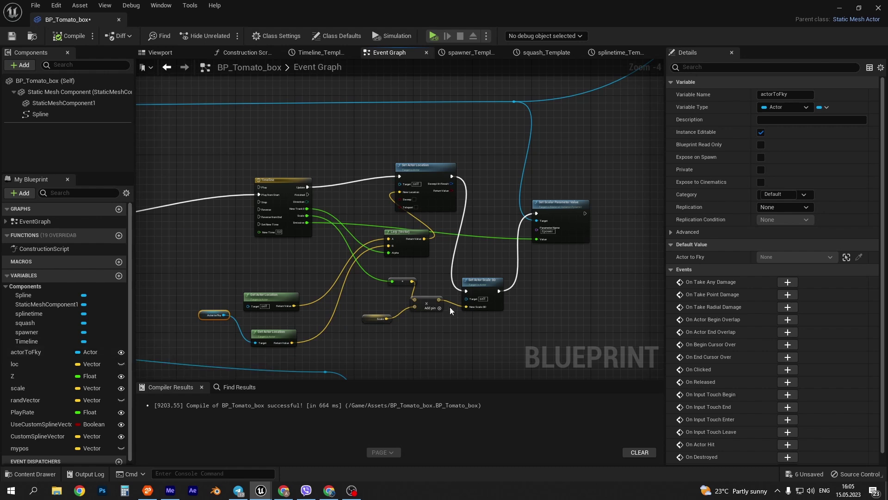
click(418, 232)
scroll(418, 240, up, 1)
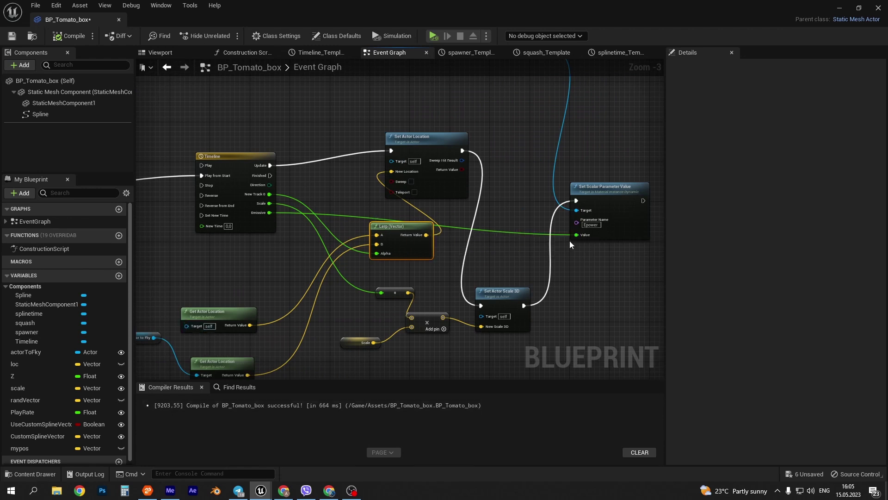
scroll(570, 240, down, 1)
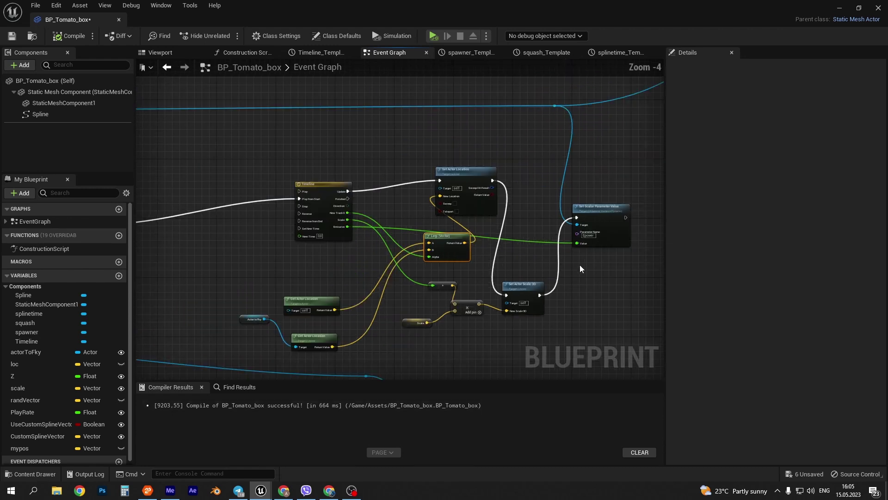
click(521, 286)
right_drag(637, 155, 523, 221)
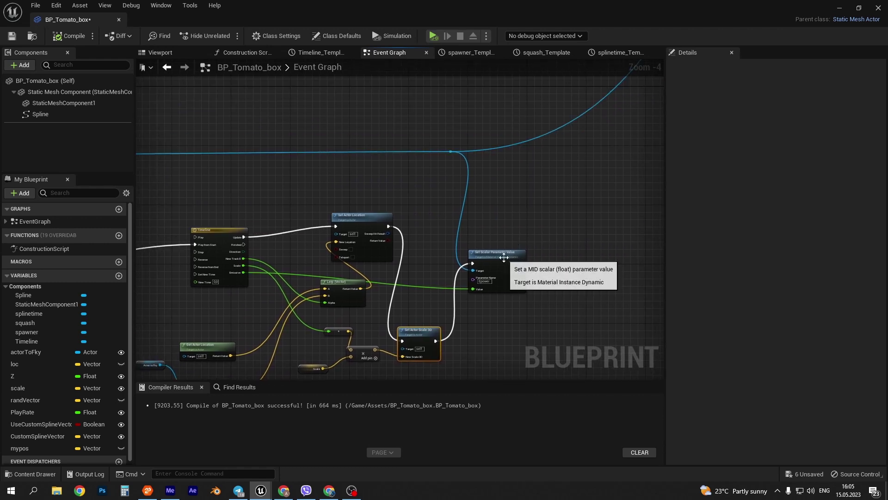
scroll(407, 286, down, 3)
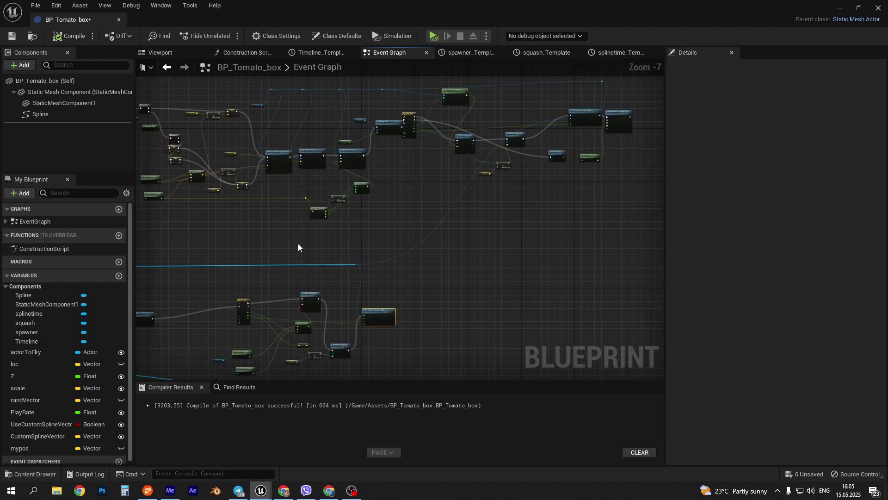
Frame the SplineFly event and inspect the Use Custom Spline Vector? variable
right_drag(298, 245, 492, 255)
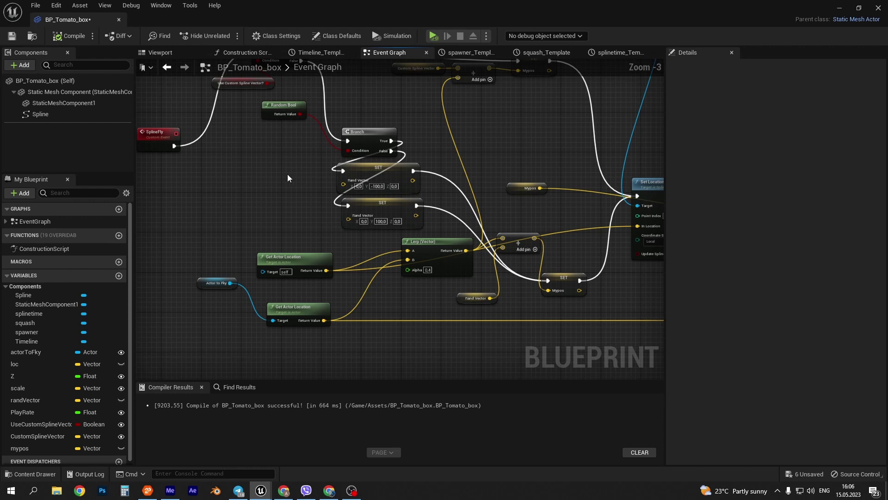
right_drag(287, 179, 295, 272)
scroll(296, 272, up, 1)
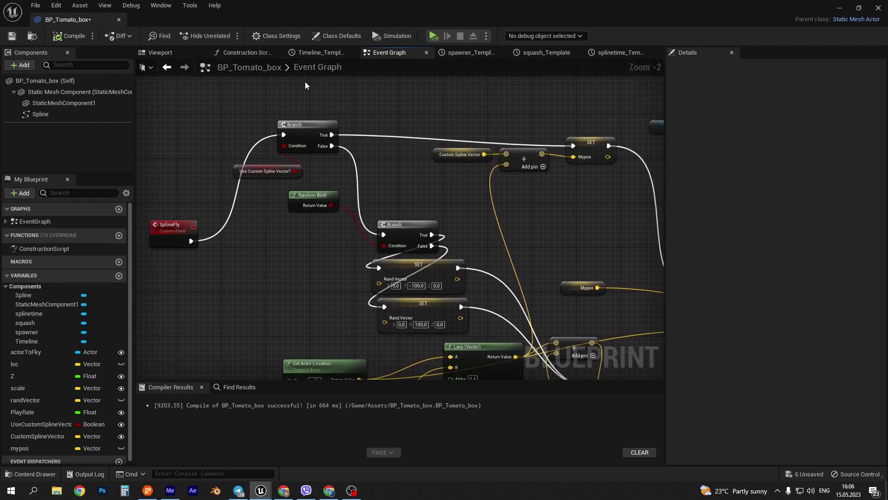
drag(267, 170, 201, 153)
scroll(296, 250, down, 1)
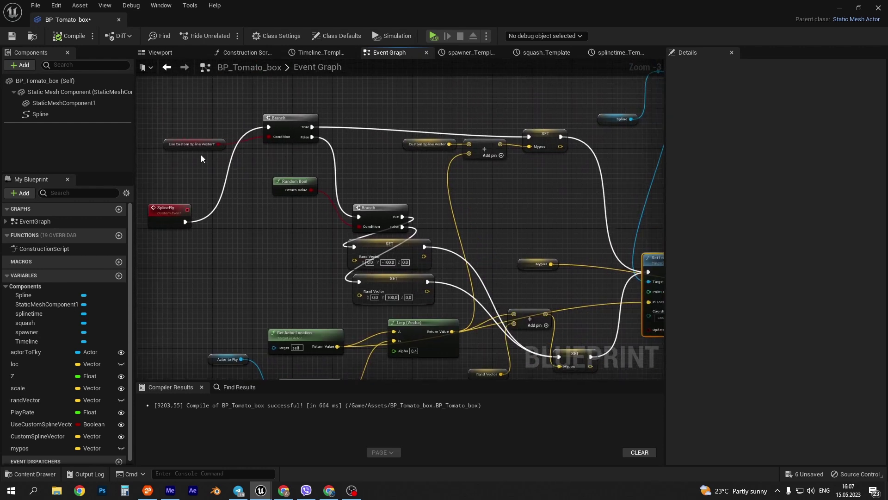
click(194, 142)
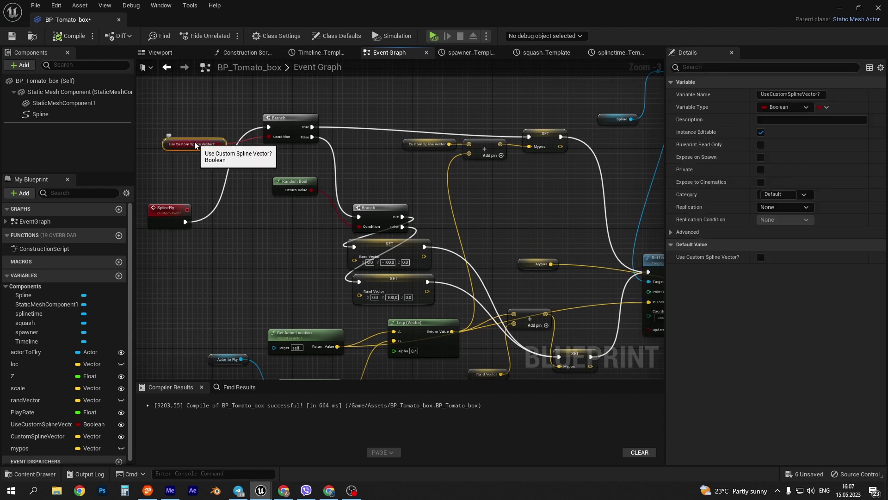
right_drag(281, 157, 266, 121)
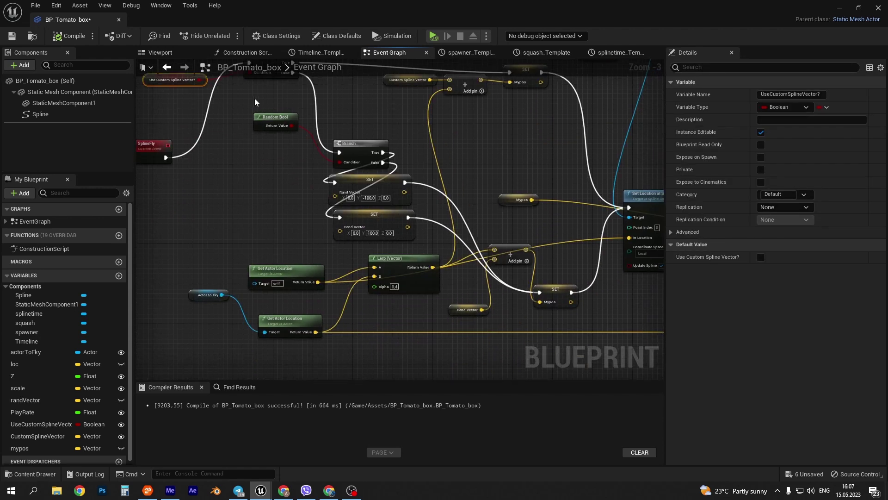
Move the lower Branch beside Random Bool and realign both randVector SET nodes, then minimize
drag(365, 172, 340, 147)
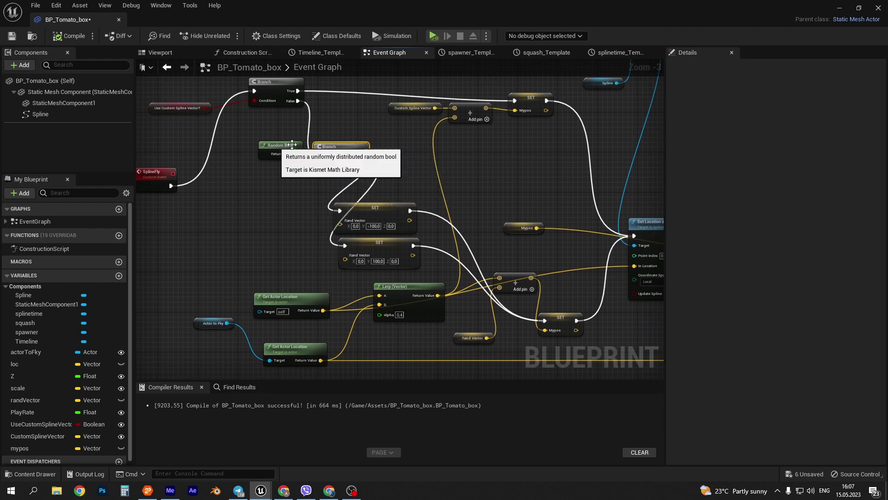
right_drag(369, 148, 313, 127)
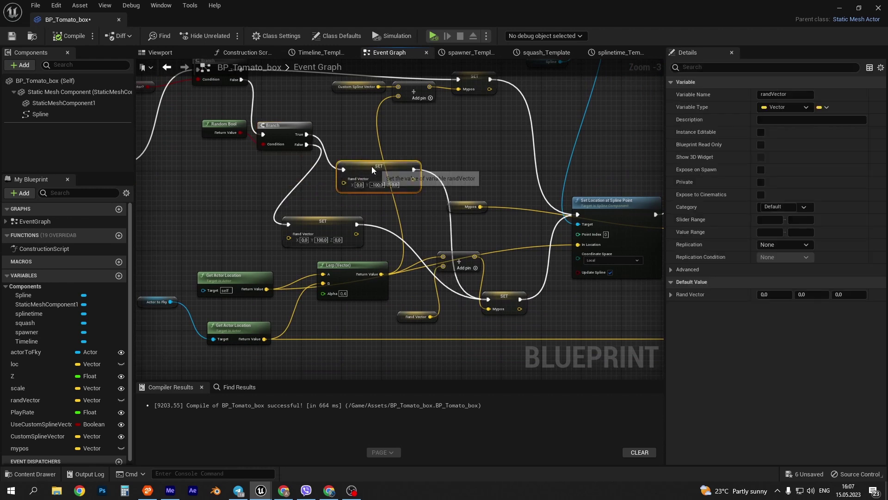
drag(313, 186, 339, 168)
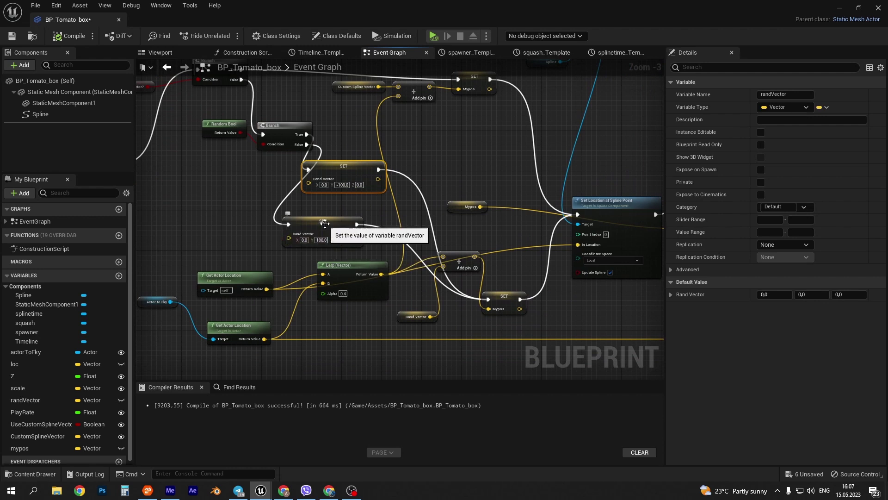
drag(323, 231, 342, 226)
mouse_move(361, 174)
mouse_down()
mouse_move(341, 189)
mouse_move(352, 185)
mouse_up()
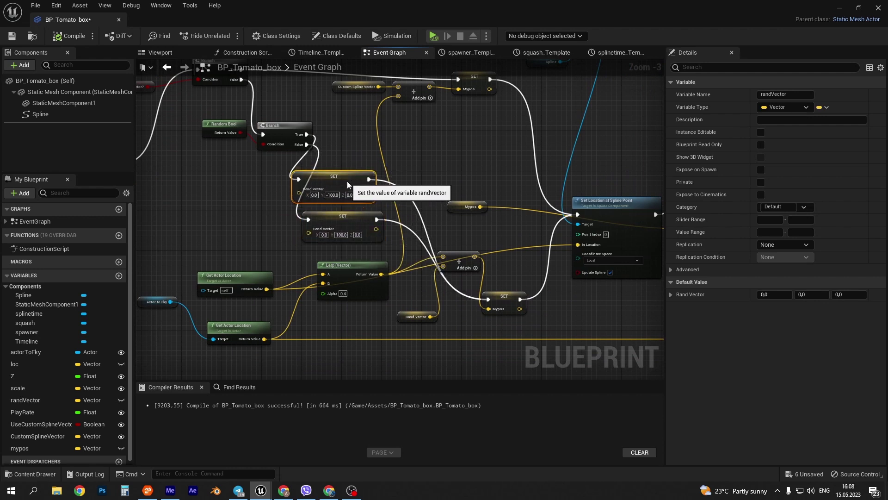
click(839, 8)
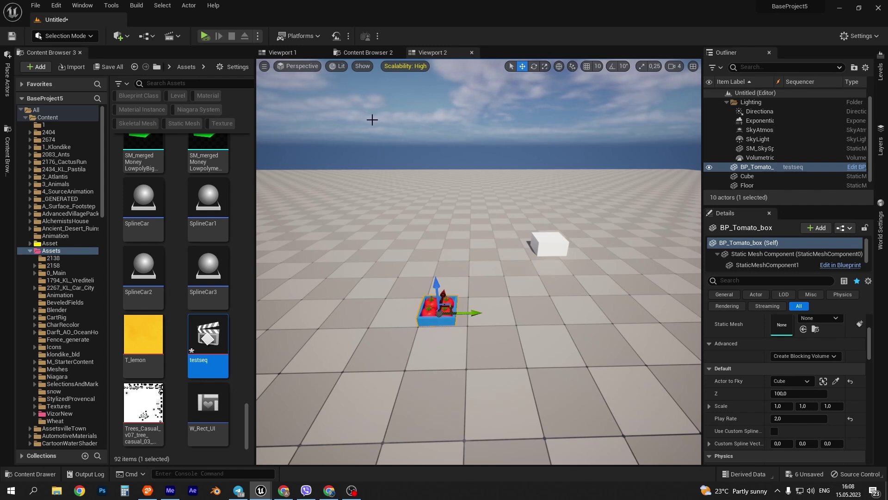
Back in the Blueprint, nudge the Mypos SET and vector add nodes into place
key(alt+Tab)
key(alt+Tab)
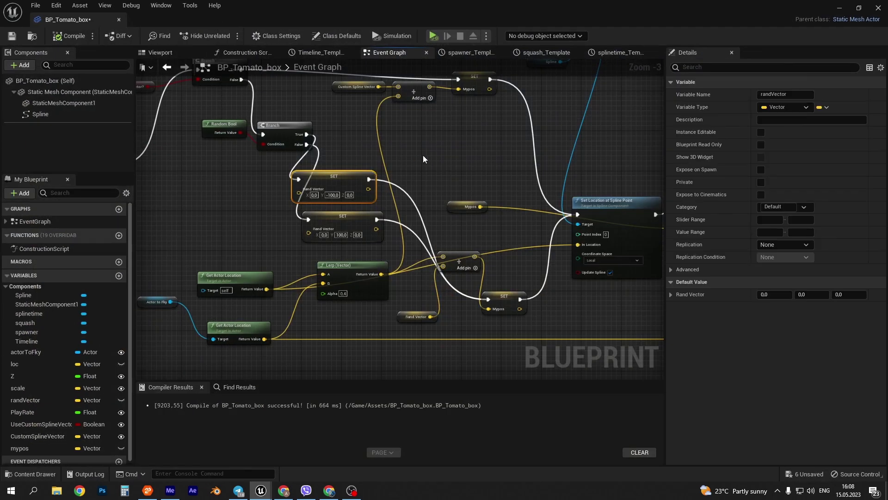
mouse_move(456, 262)
mouse_down()
mouse_move(435, 129)
mouse_move(461, 268)
mouse_move(472, 258)
mouse_up()
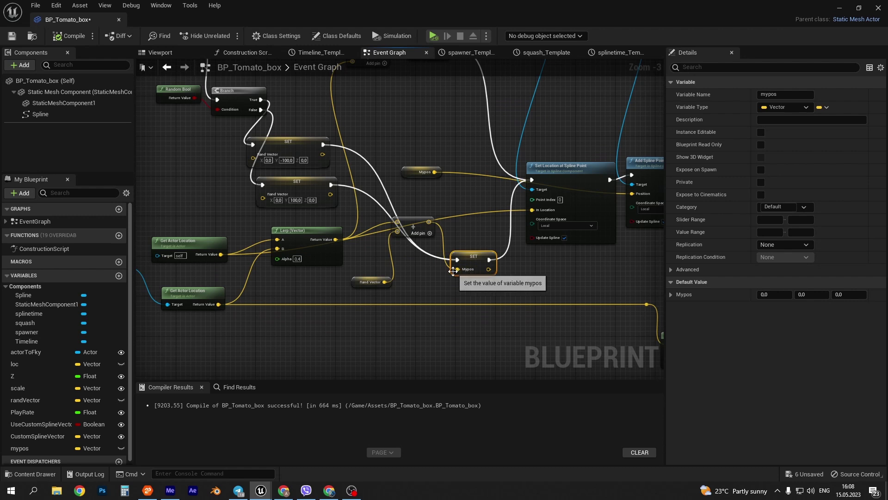
drag(420, 220, 429, 204)
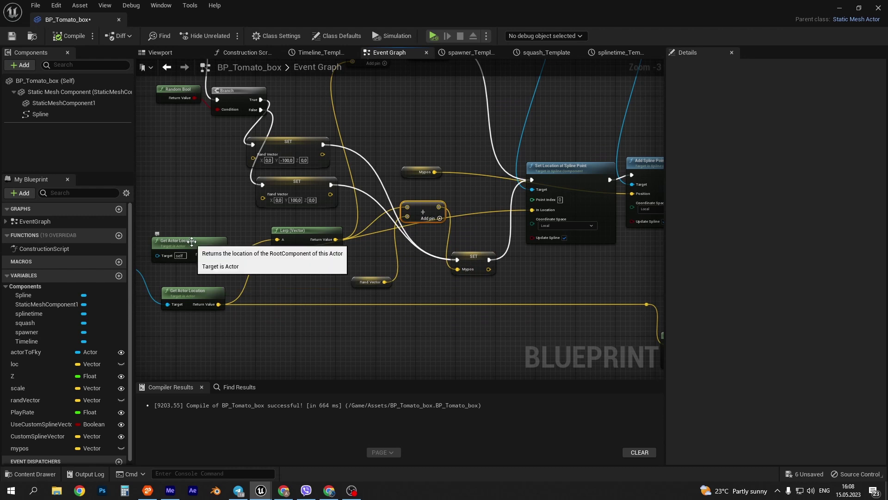
right_drag(182, 220, 201, 219)
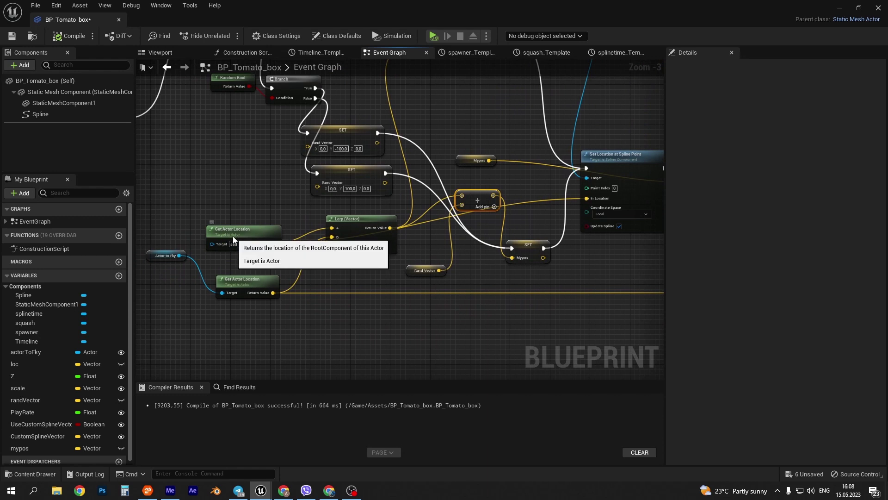
Set the Lerp (Vector) node's Alpha to 0,4
click(248, 284)
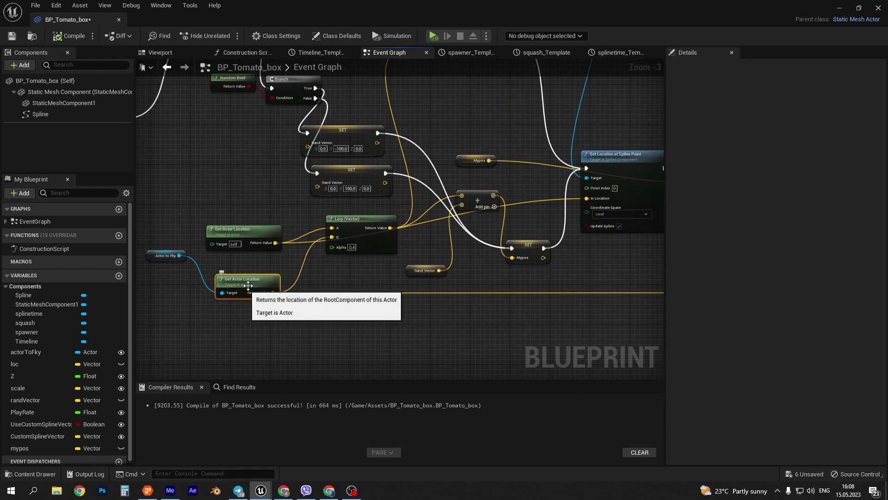
click(344, 228)
text(0,4)
key(Return)
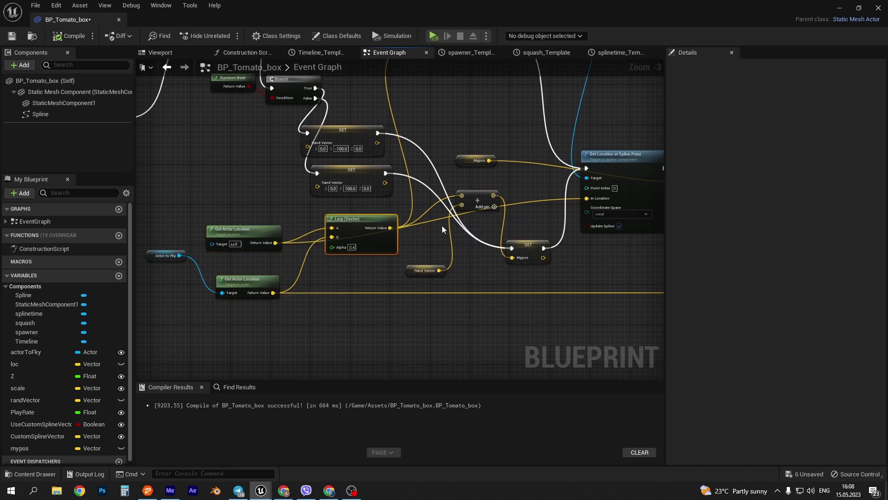
Review Add Spline Point and Break Vector, then select Set Location at Spline Point
right_drag(442, 229, 341, 238)
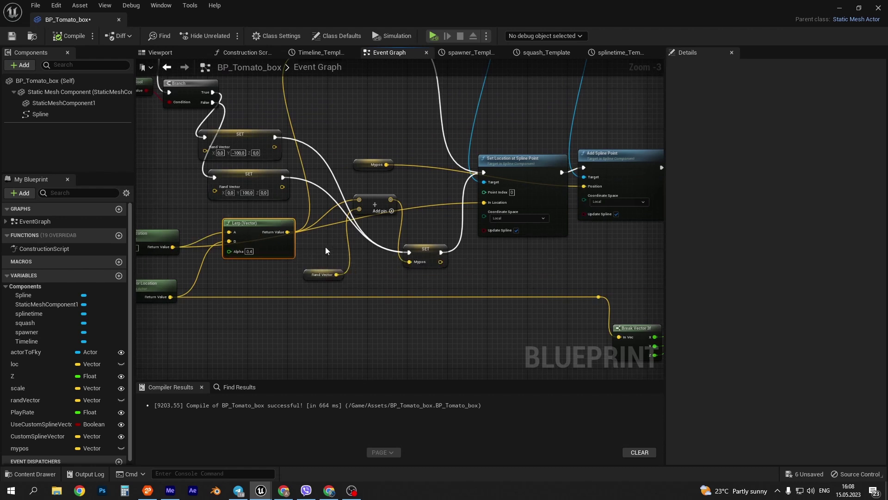
drag(337, 275, 324, 272)
right_drag(412, 218, 347, 238)
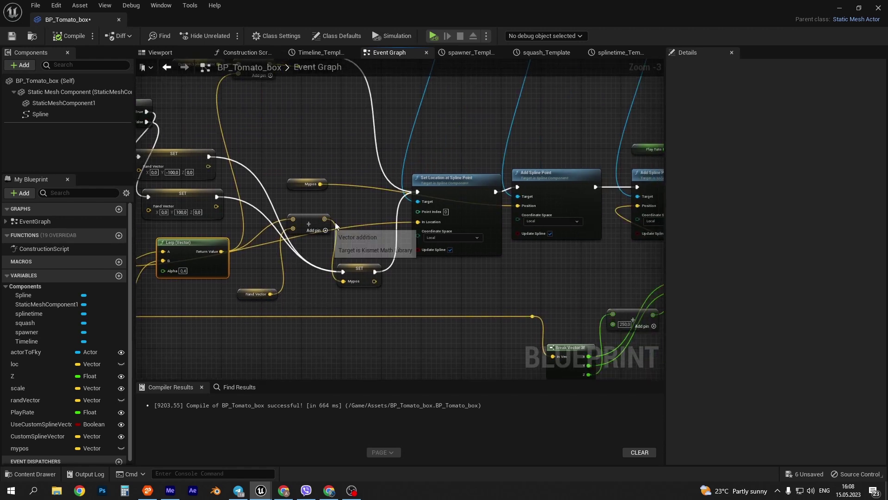
click(464, 176)
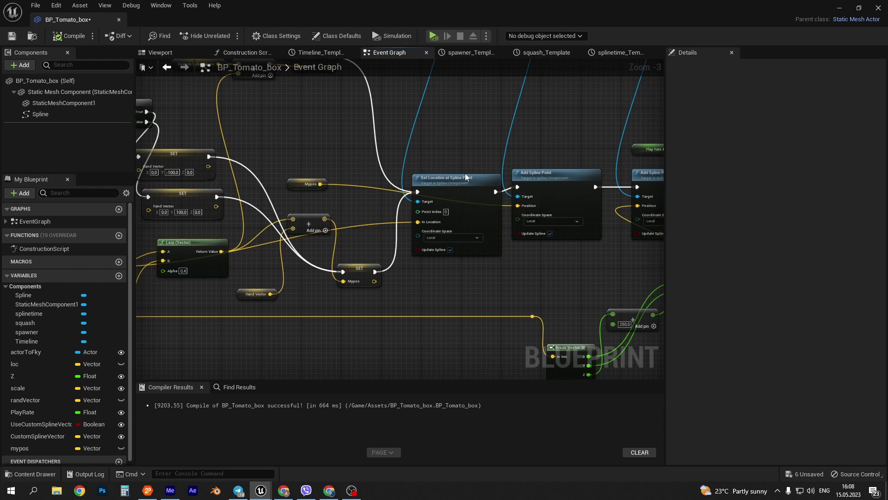
Briefly show the level, return, and inspect CustomSplineVector and the Mypos SET node
key(alt+Tab)
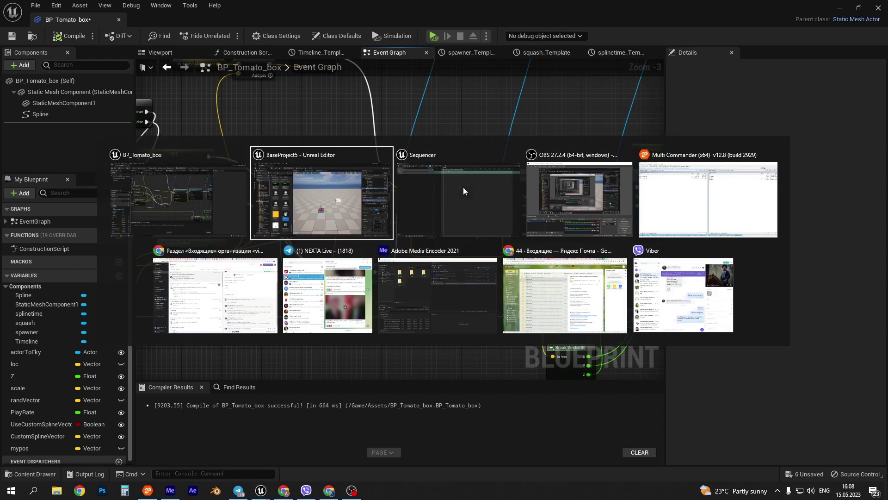
click(836, 10)
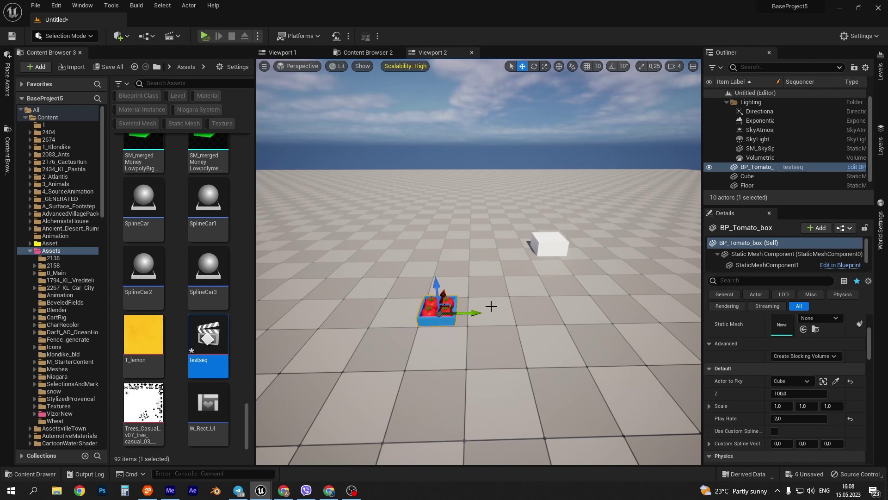
key(alt+Tab)
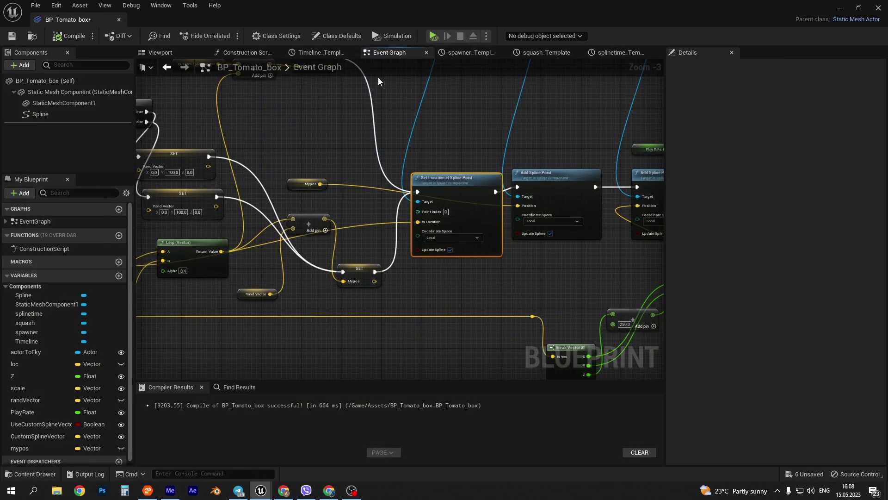
right_drag(324, 154, 404, 210)
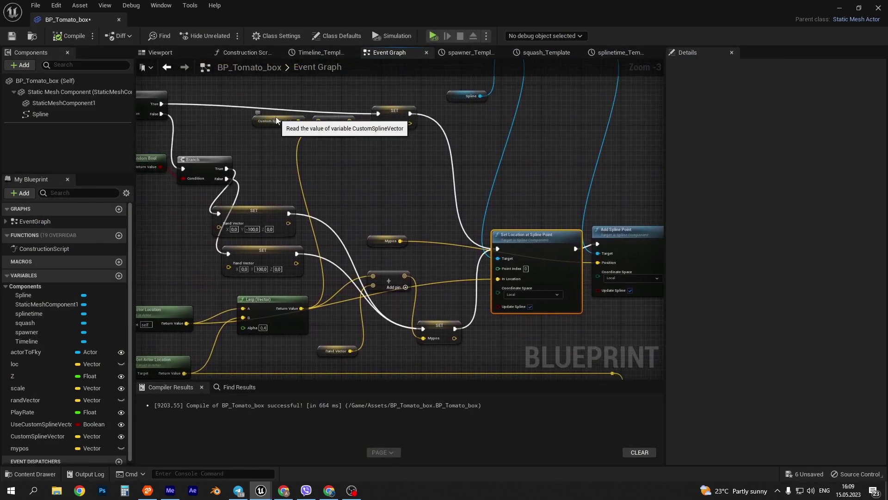
click(274, 122)
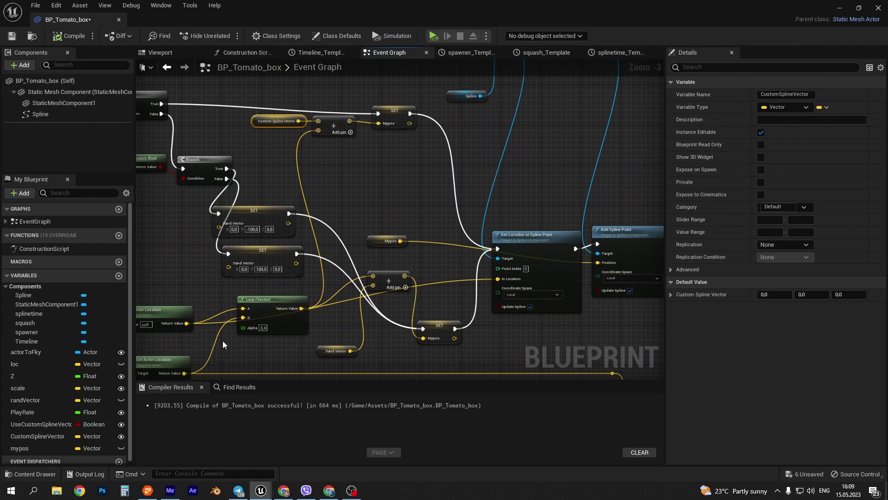
right_drag(296, 226, 306, 204)
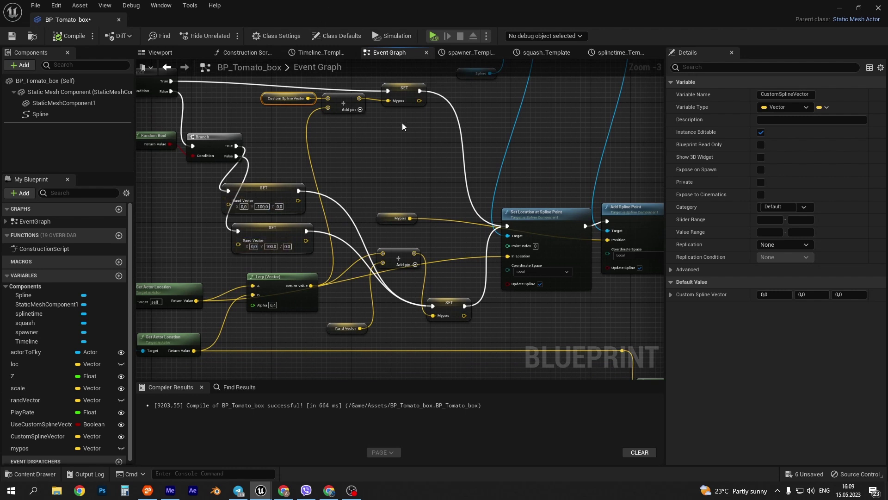
right_drag(403, 126, 336, 206)
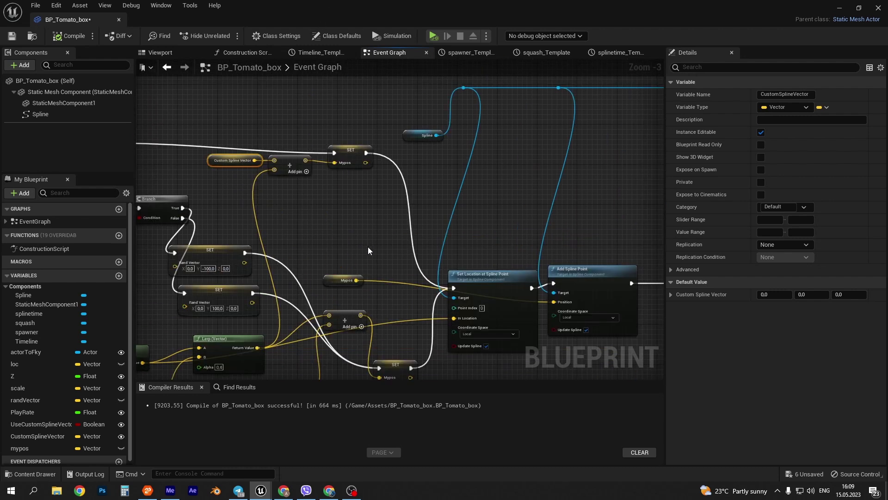
right_drag(368, 249, 362, 219)
click(340, 116)
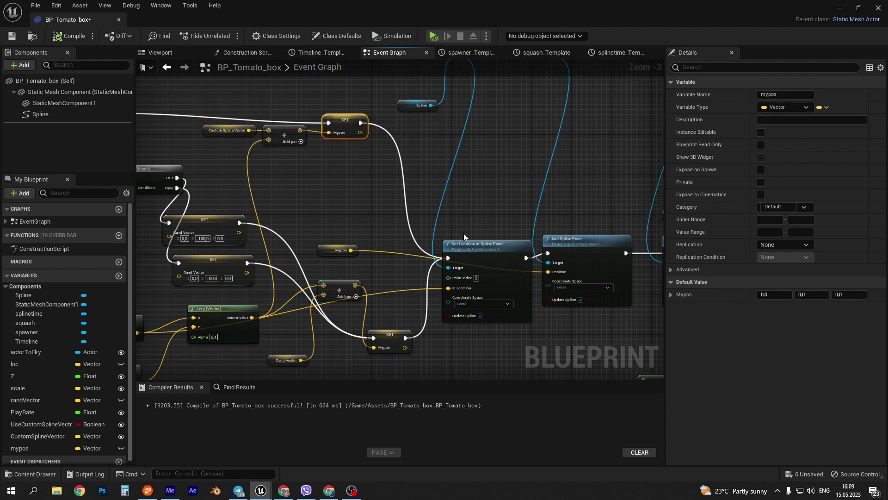
Move the Mypos getter above the spline nodes and raise Set Location at Spline Point
right_drag(416, 275, 487, 247)
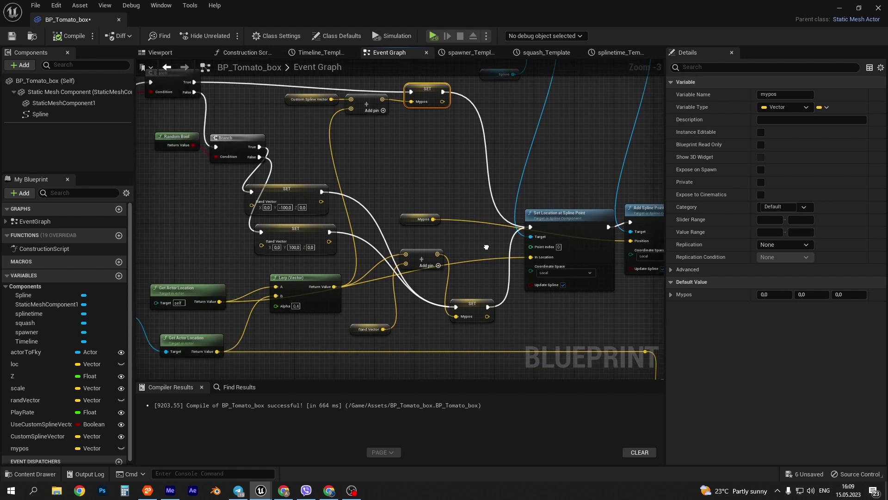
mouse_move(486, 246)
right_down()
mouse_move(528, 228)
mouse_move(403, 240)
right_up()
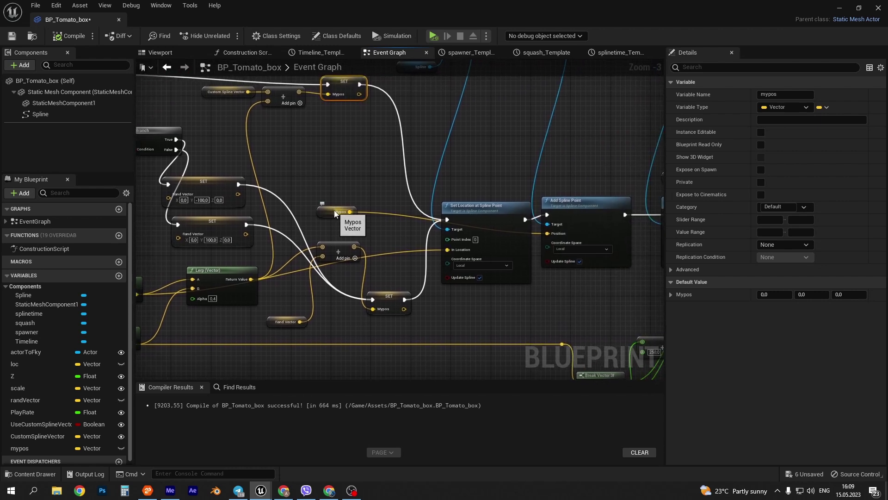
drag(323, 208, 487, 139)
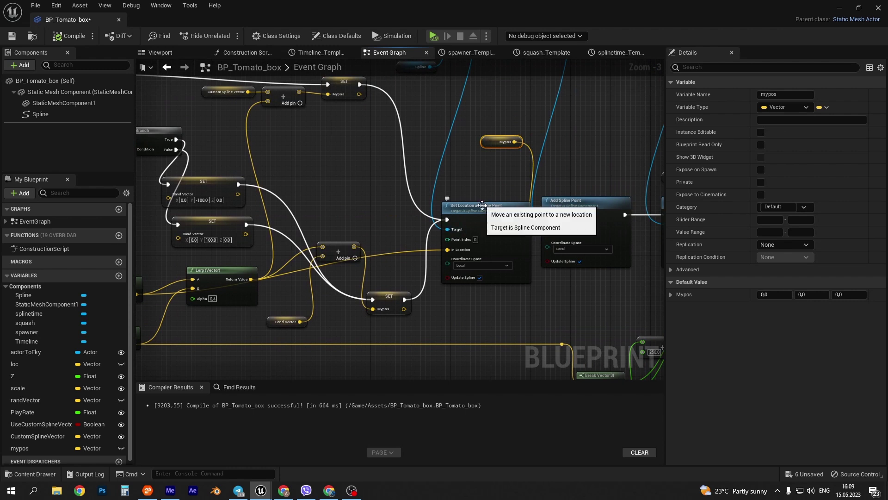
mouse_move(487, 212)
mouse_down()
mouse_move(481, 193)
mouse_move(490, 214)
mouse_up()
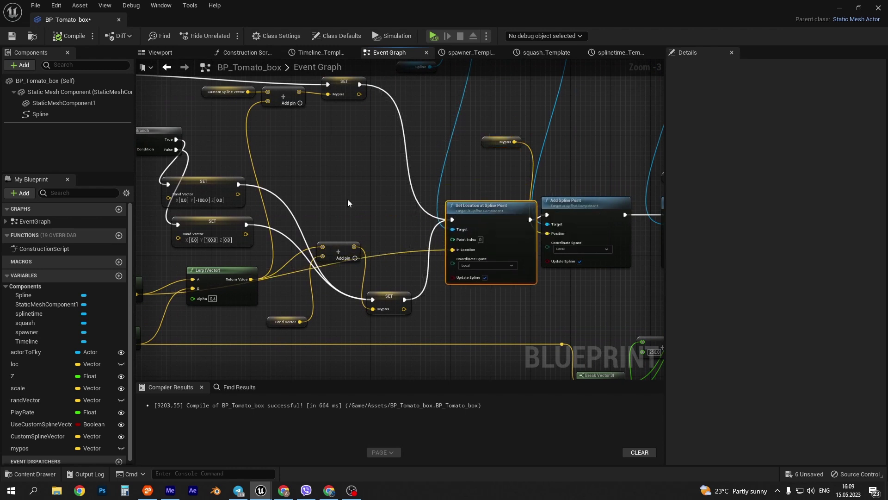
right_drag(348, 200, 388, 203)
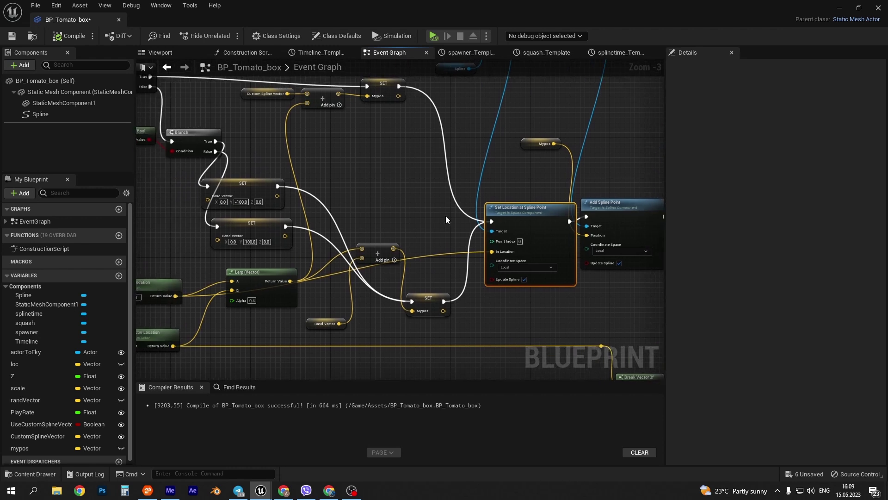
right_drag(446, 219, 303, 215)
click(383, 147)
Shift both Add Spline Point nodes slightly right, reviewing splinetime, Break Vector and Lerp nodes
right_drag(446, 181, 483, 188)
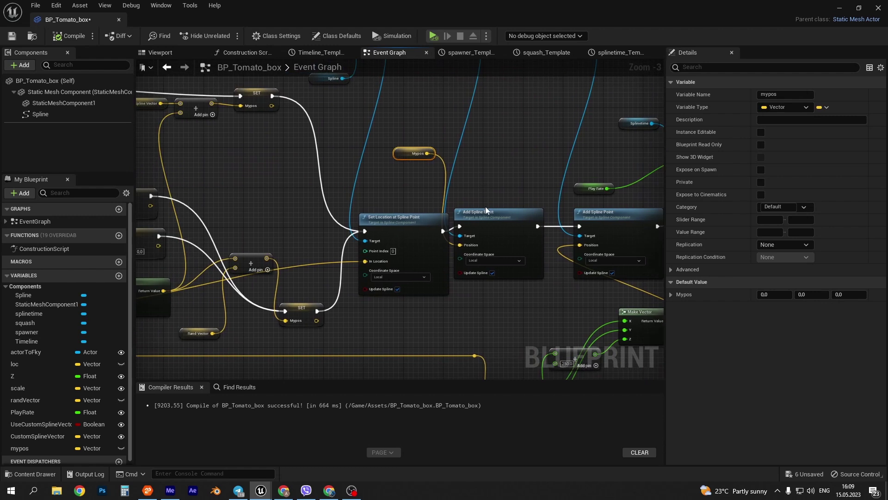
drag(480, 215, 490, 217)
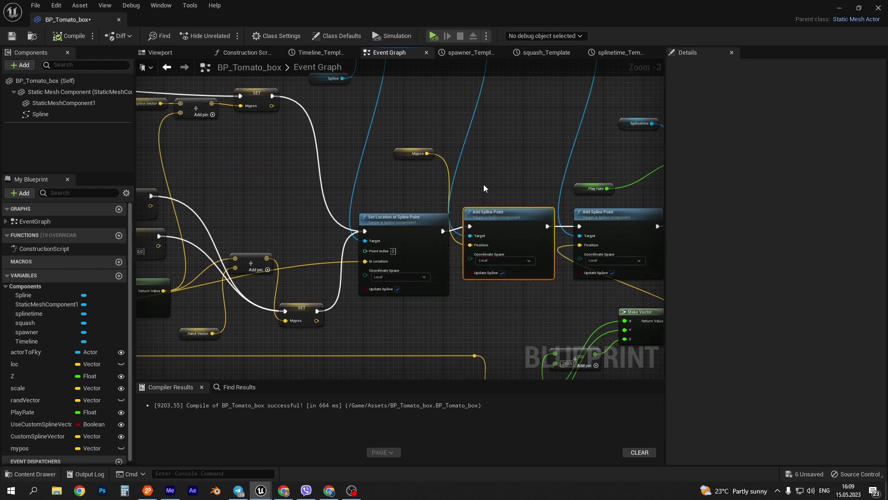
right_drag(484, 184, 475, 205)
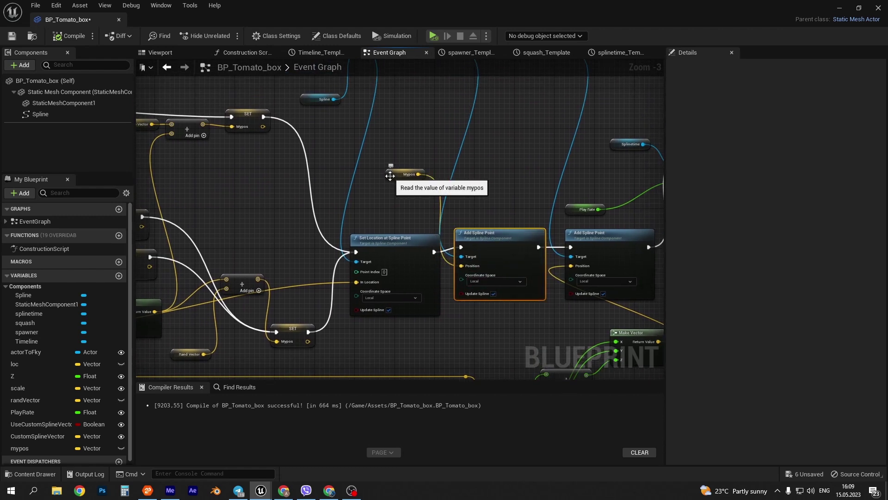
mouse_move(526, 166)
right_down()
mouse_move(443, 190)
mouse_move(418, 187)
right_up()
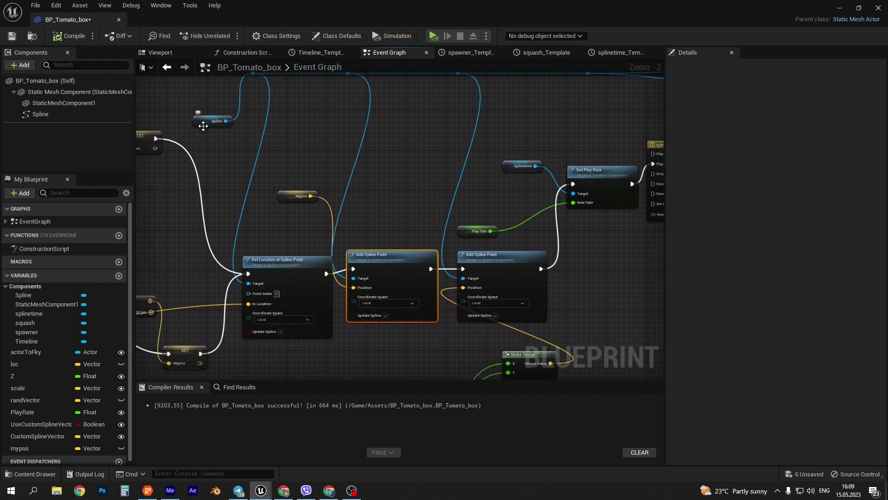
click(496, 262)
right_drag(615, 272, 512, 273)
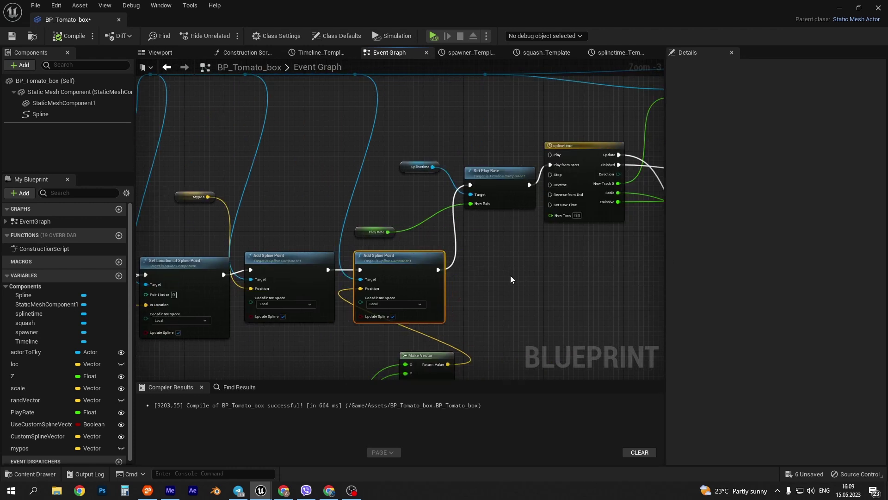
right_drag(549, 325, 584, 245)
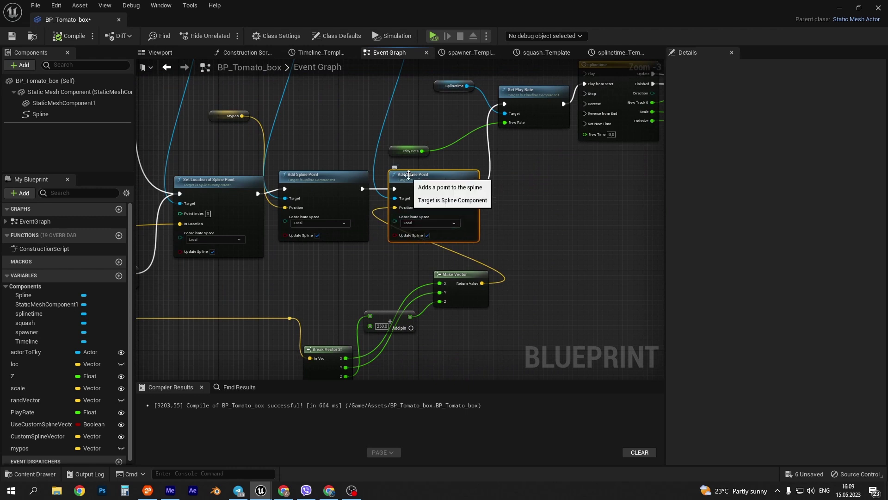
drag(409, 175, 428, 175)
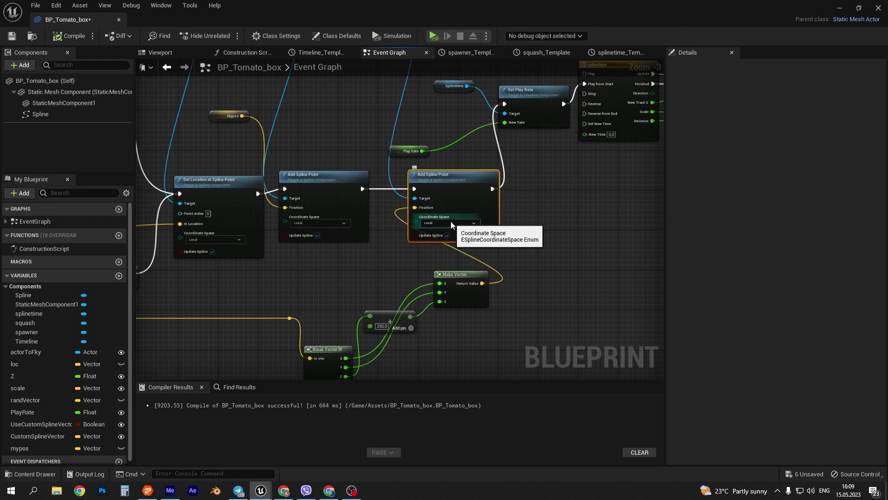
mouse_move(327, 297)
right_down()
mouse_move(567, 271)
mouse_move(398, 248)
right_up()
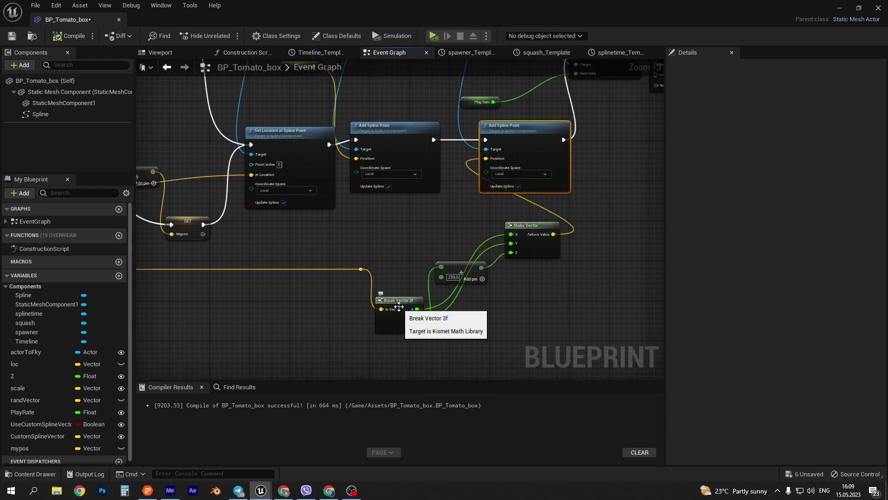
right_drag(254, 257, 566, 260)
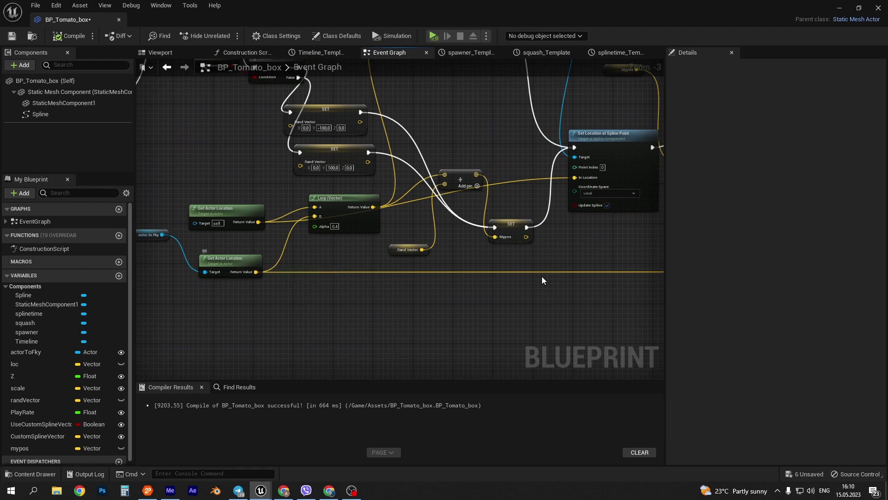
right_drag(657, 283, 373, 281)
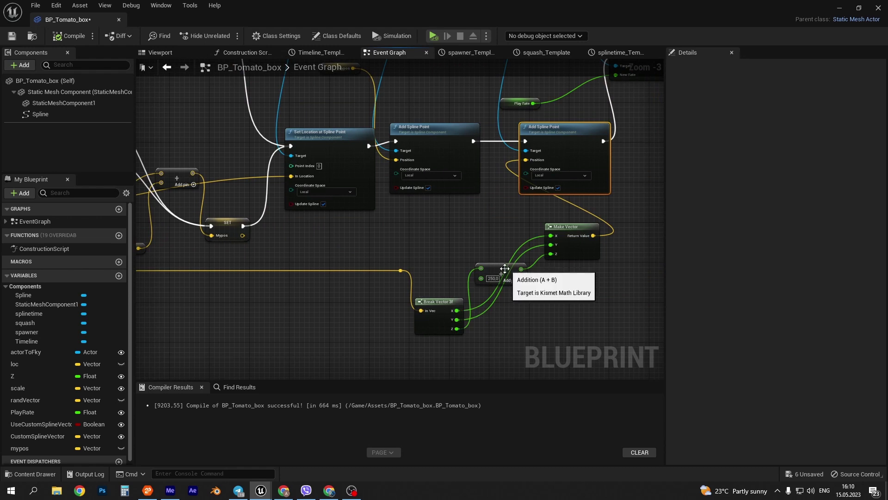
right_drag(599, 190, 428, 248)
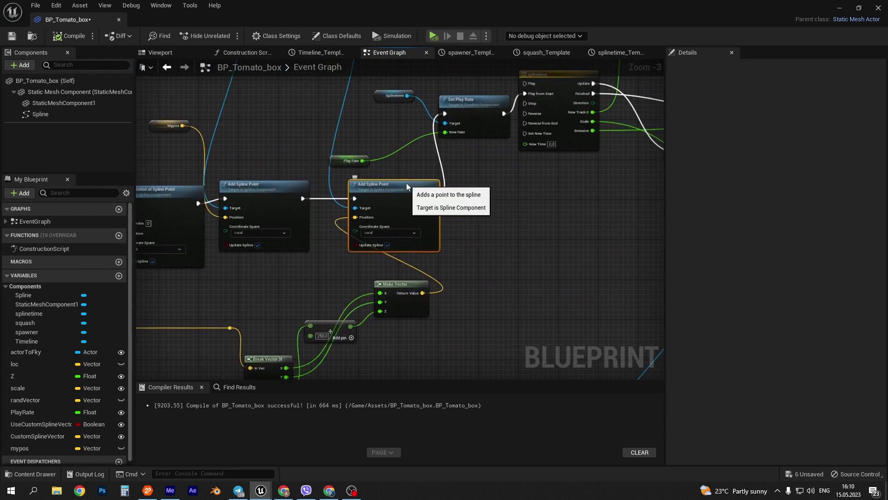
right_drag(222, 169, 437, 168)
click(357, 190)
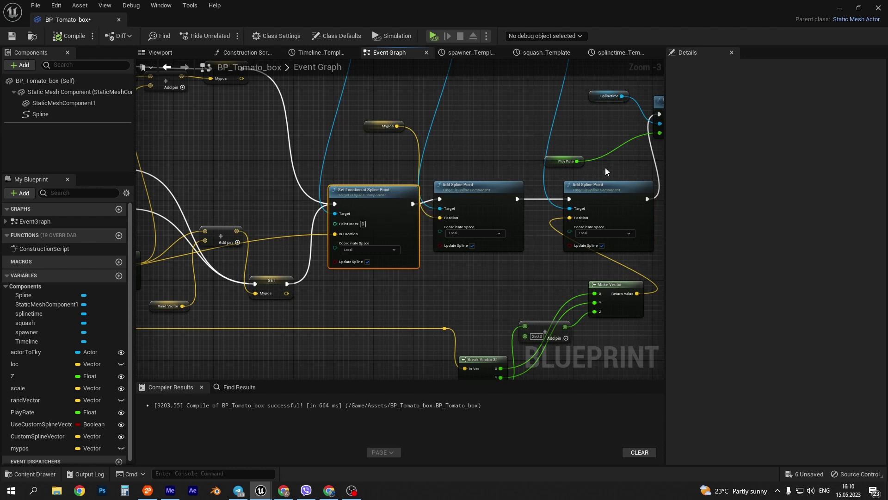
right_drag(605, 171, 533, 175)
click(536, 185)
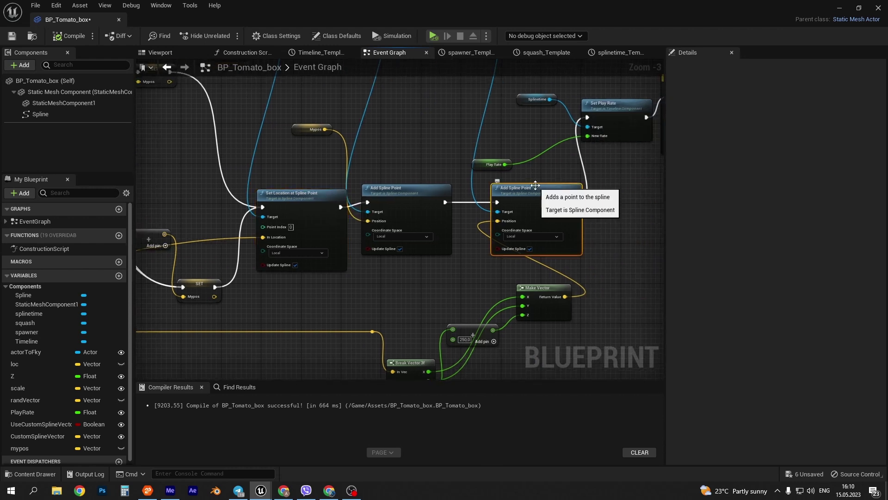
click(401, 188)
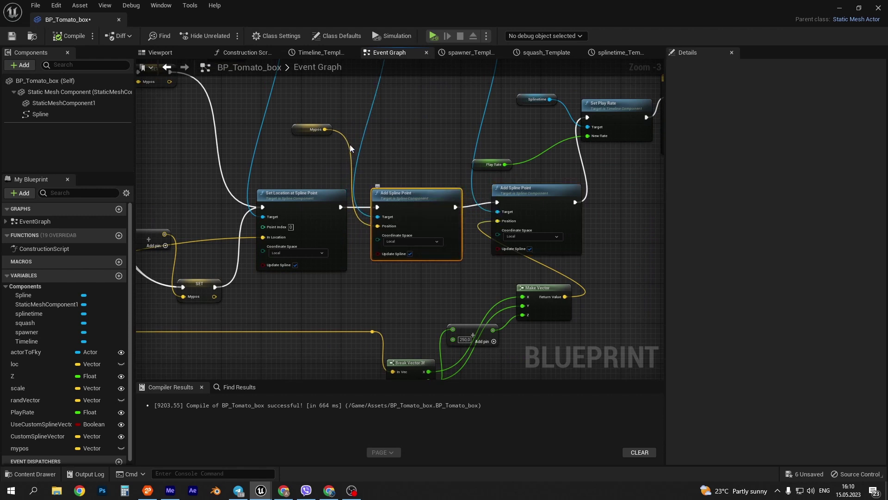
mouse_move(324, 153)
right_down()
mouse_move(505, 185)
mouse_move(539, 172)
right_up()
scroll(529, 176, down, 1)
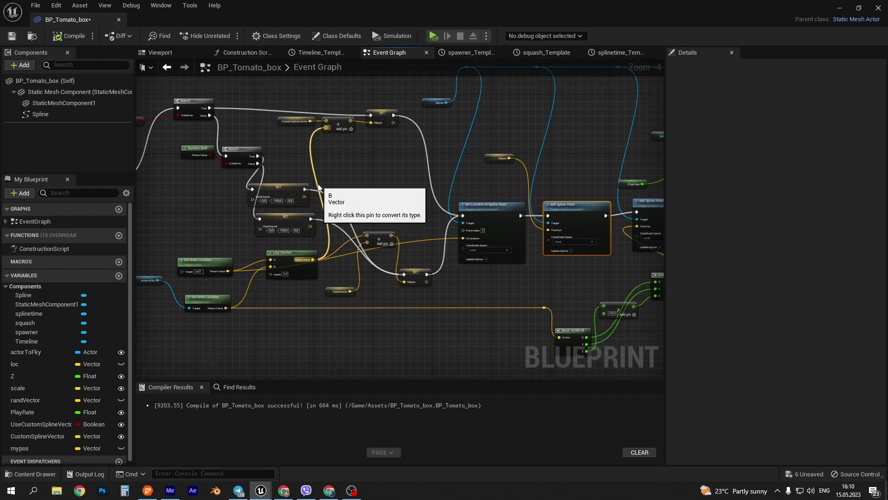
right_drag(591, 158, 353, 210)
scroll(475, 240, up, 2)
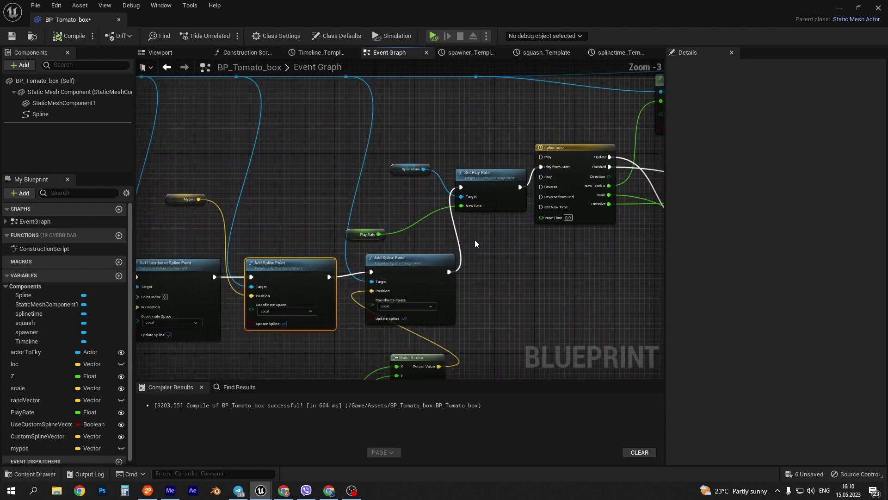
click(566, 122)
Select the splinetime timeline and move Get Location at Time up and left
right_drag(566, 121, 311, 131)
click(484, 143)
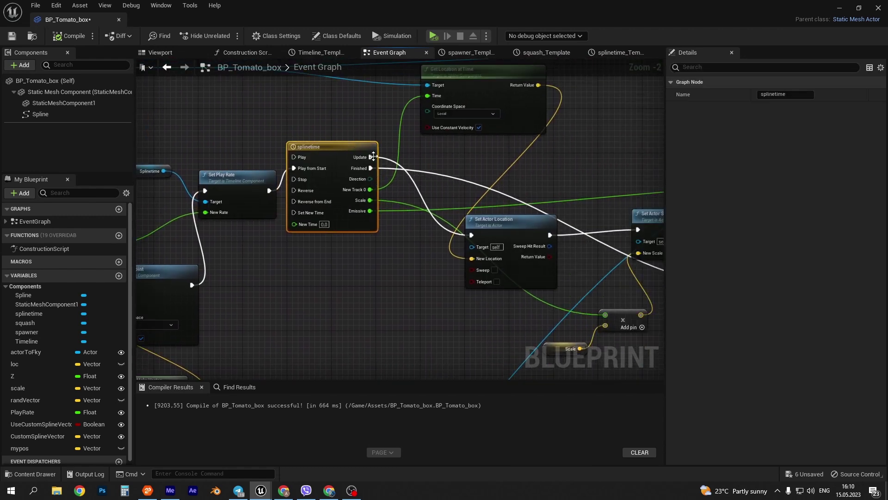
scroll(452, 204, down, 2)
scroll(549, 92, up, 1)
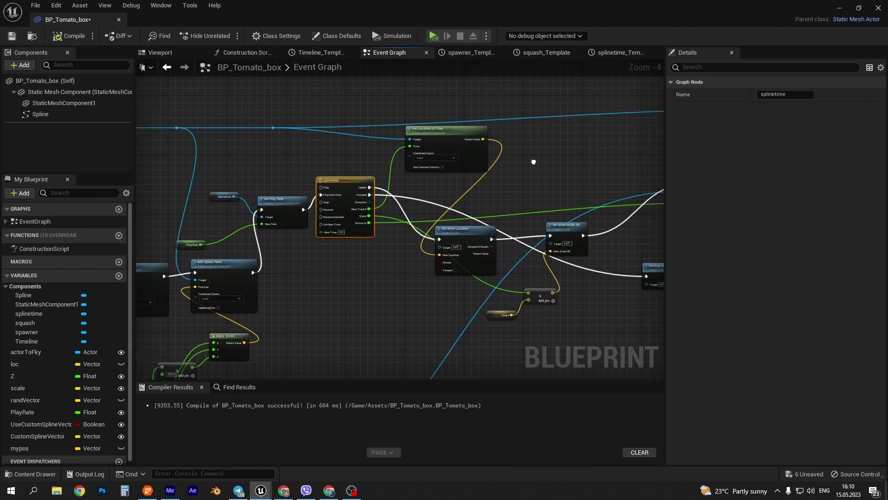
scroll(438, 137, up, 1)
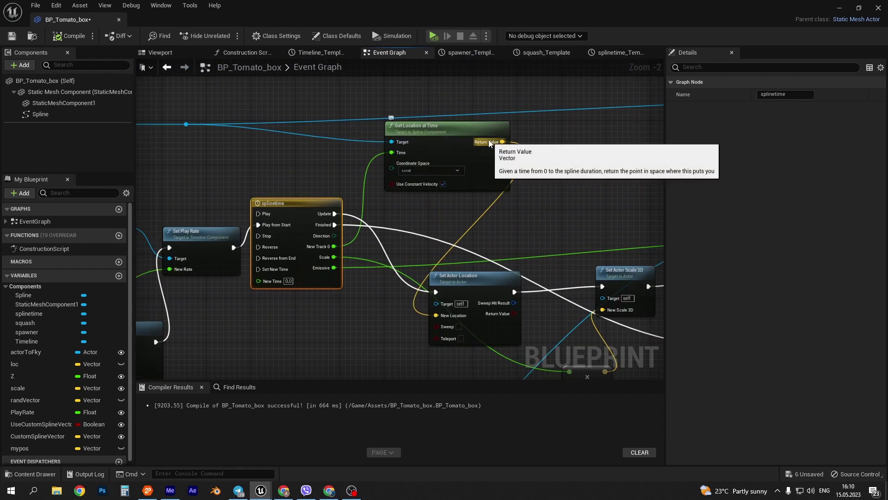
drag(437, 137, 398, 105)
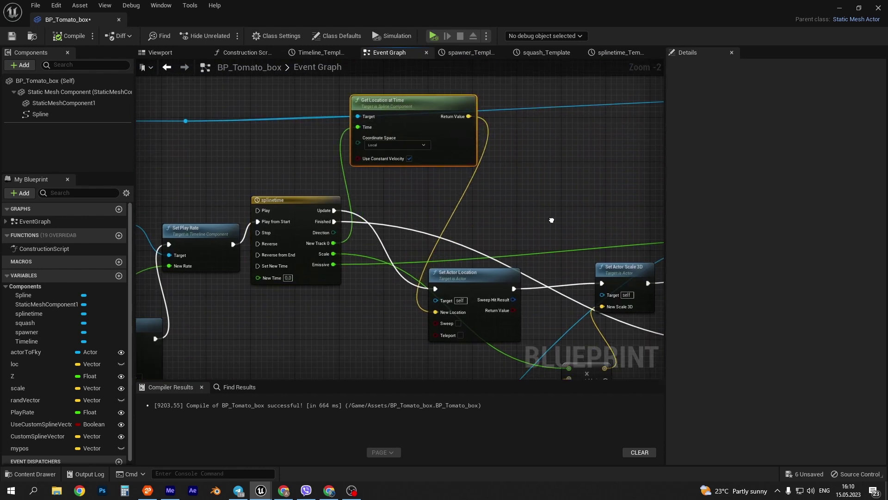
Nudge Set Actor Location up-right and select Set Actor Scale 3D
right_drag(536, 246, 523, 206)
click(455, 237)
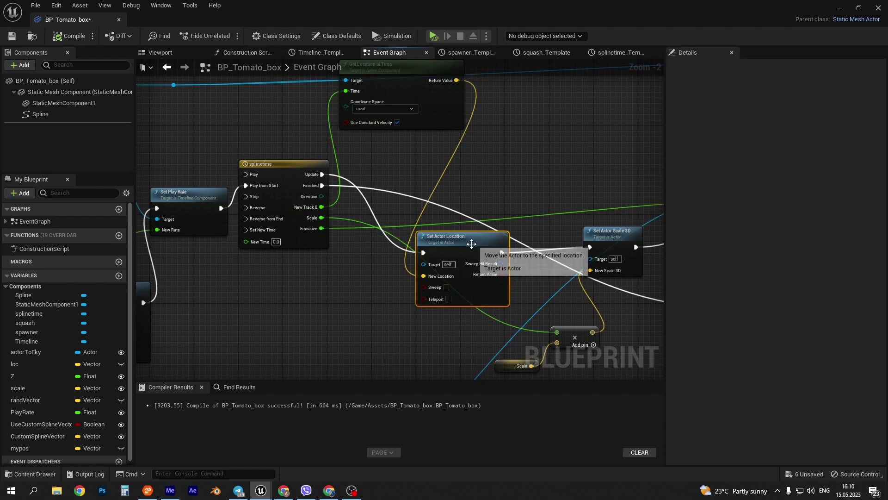
drag(469, 243, 480, 238)
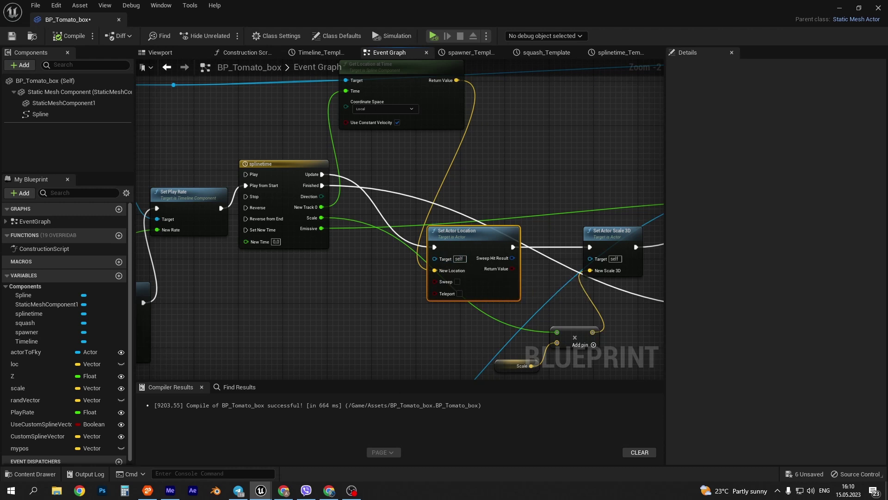
right_drag(597, 146, 405, 142)
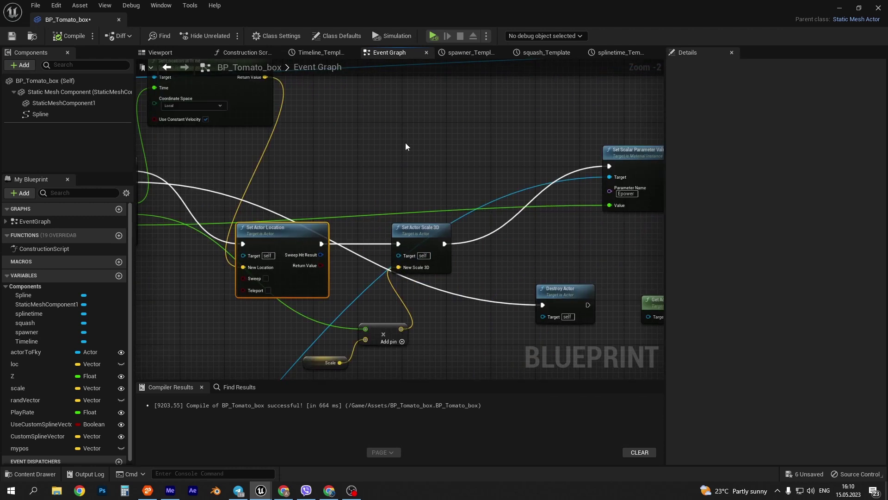
click(423, 225)
right_drag(198, 297, 285, 293)
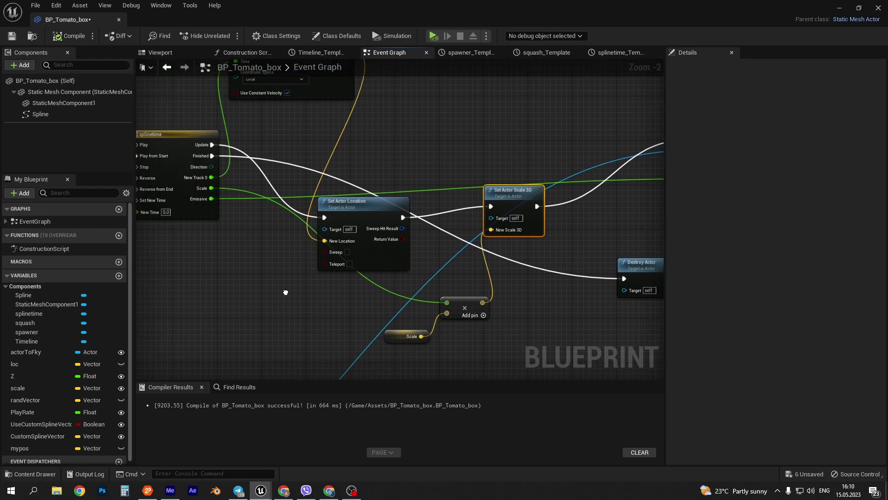
double_click(168, 141)
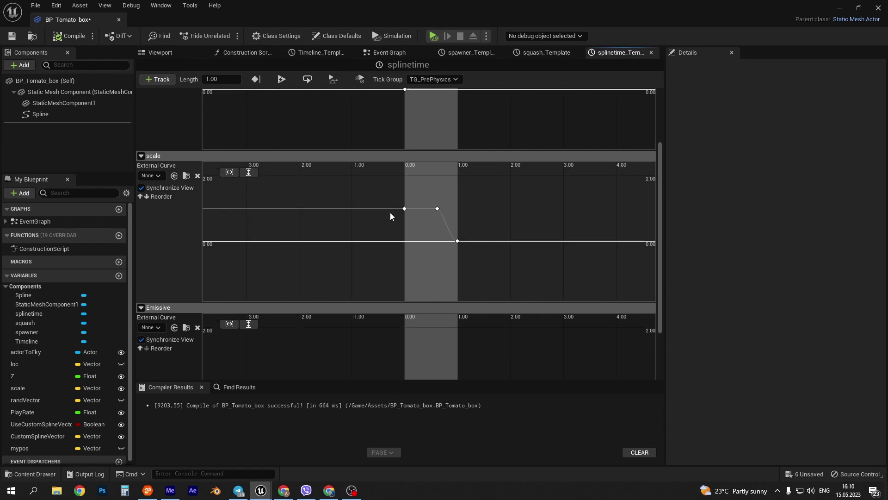
scroll(391, 213, down, 2)
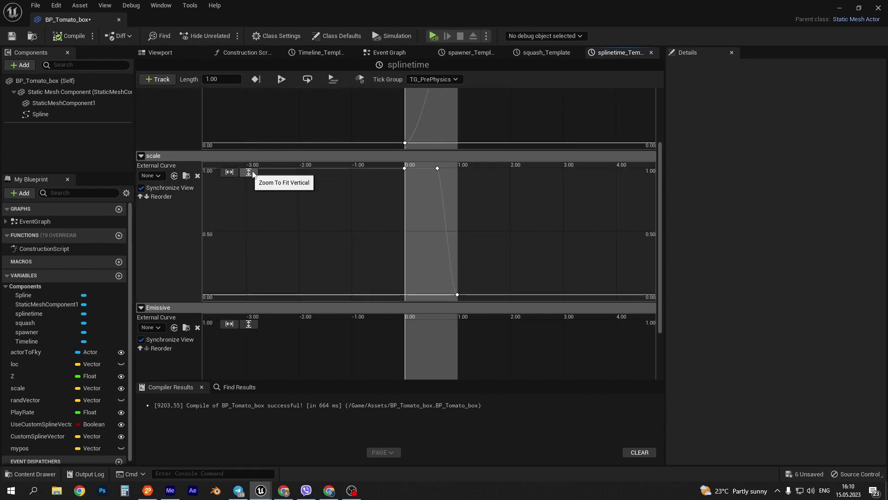
click(248, 171)
scroll(480, 191, down, 3)
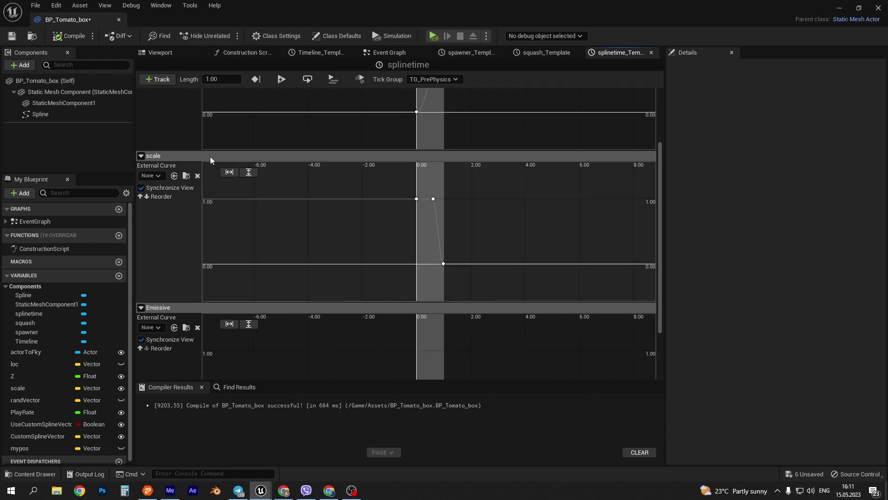
click(230, 172)
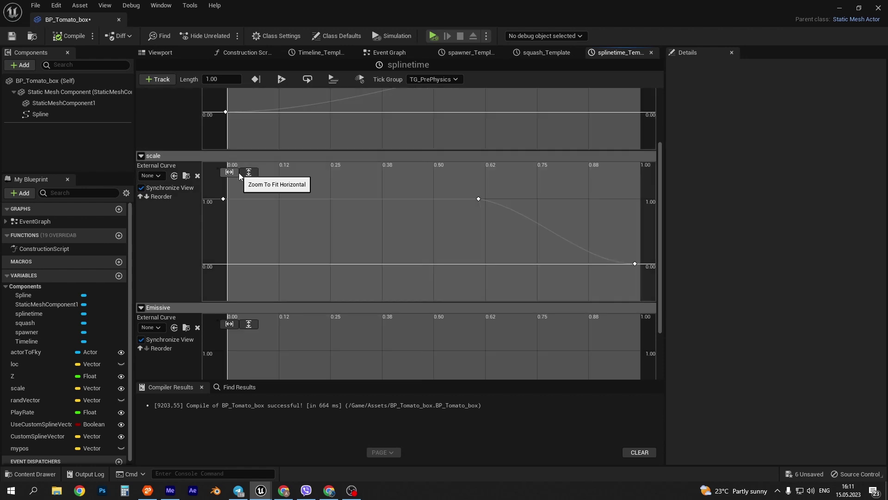
click(248, 172)
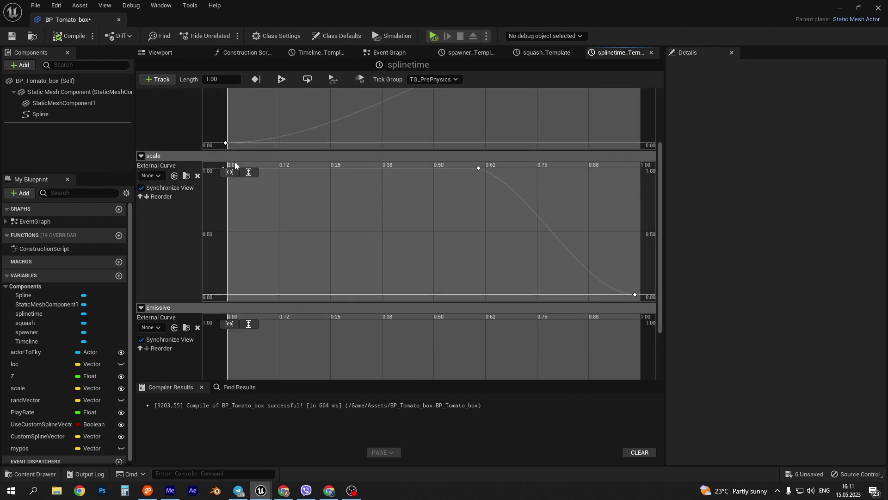
scroll(263, 110, down, 2)
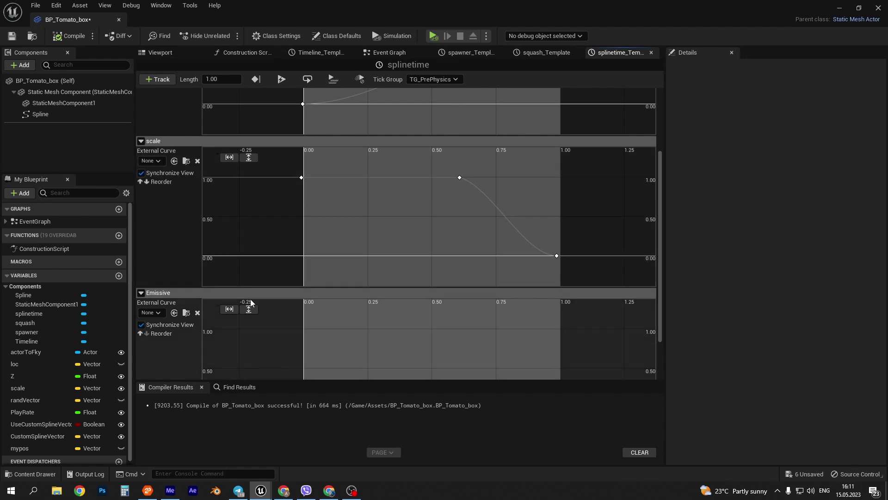
click(249, 309)
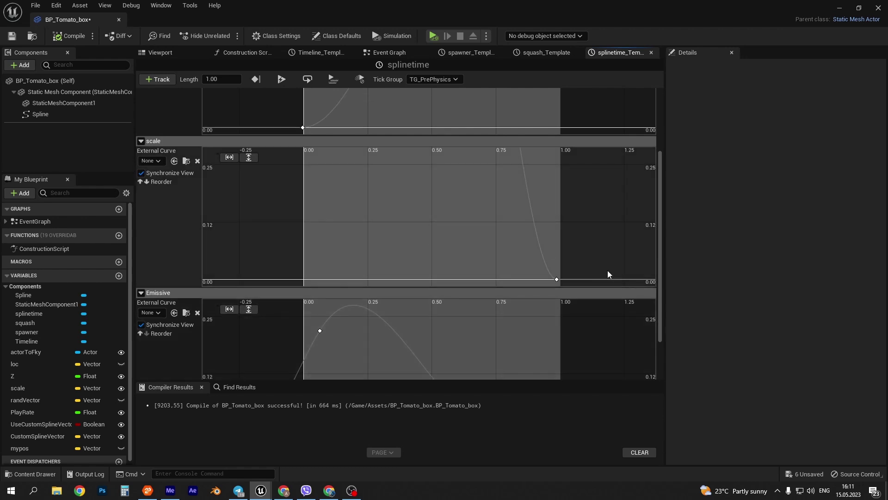
scroll(607, 270, down, 4)
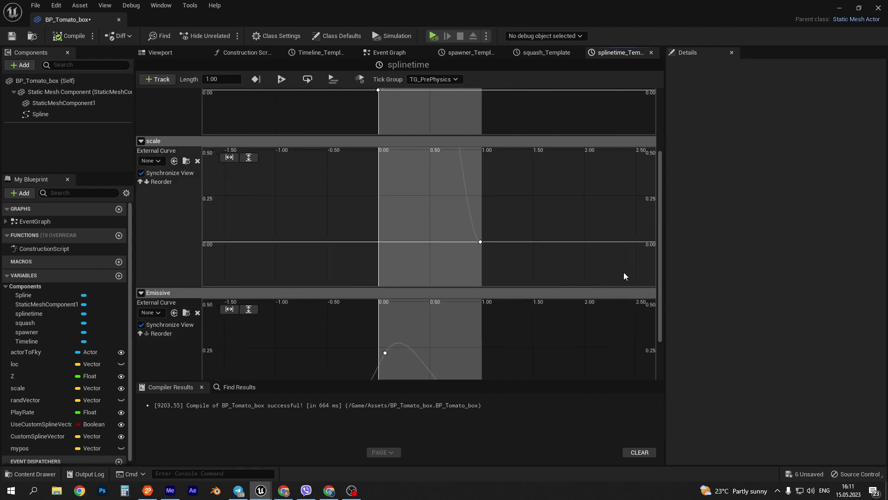
mouse_move(661, 273)
mouse_down()
mouse_move(659, 298)
mouse_move(661, 224)
mouse_up()
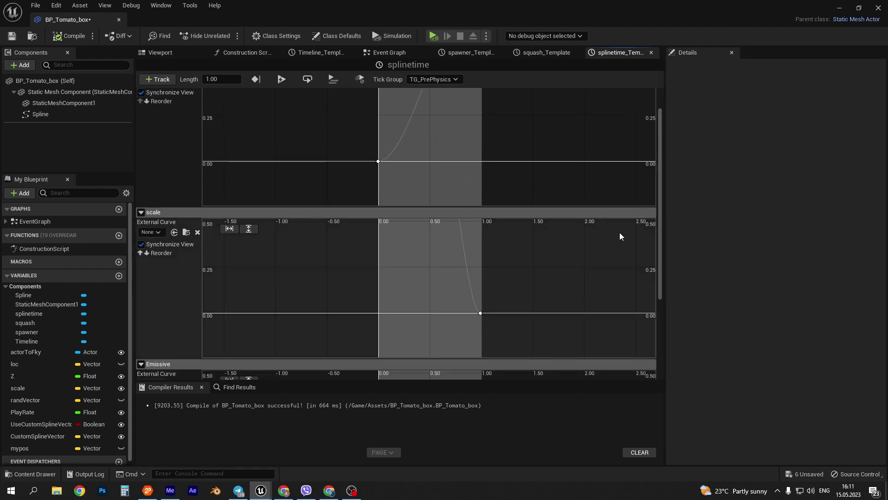
click(244, 230)
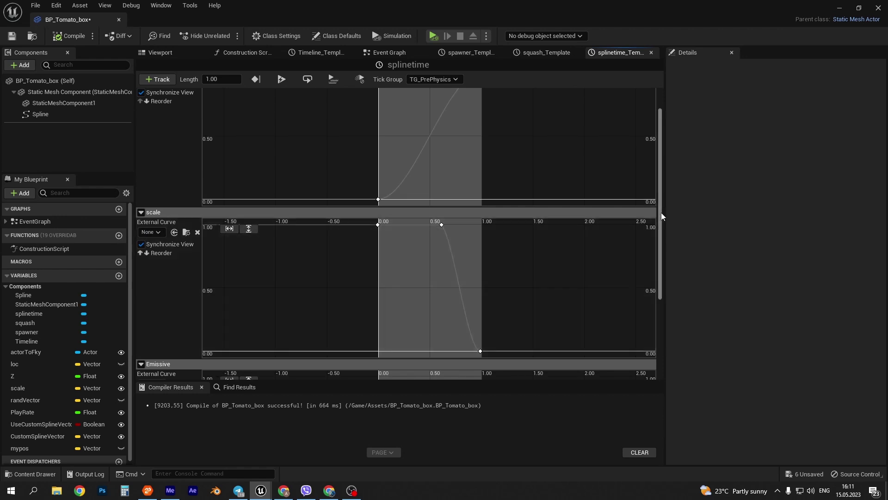
scroll(661, 212, up, 2)
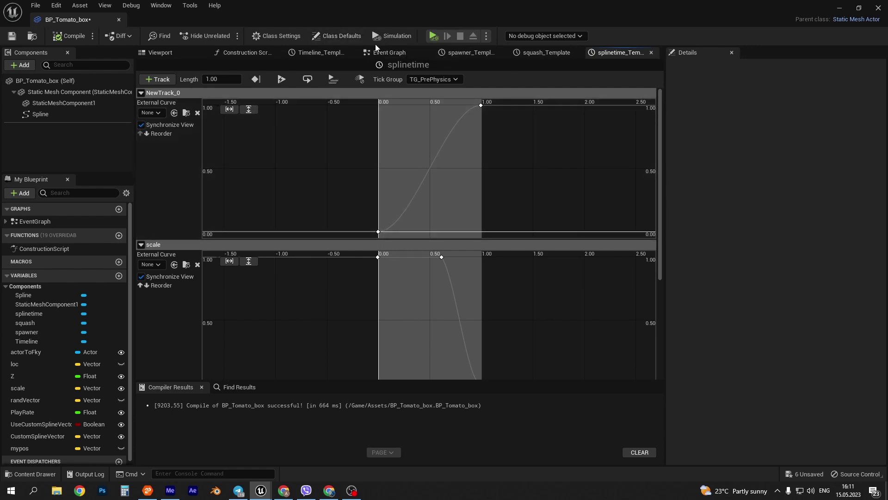
click(393, 52)
right_drag(469, 123, 344, 108)
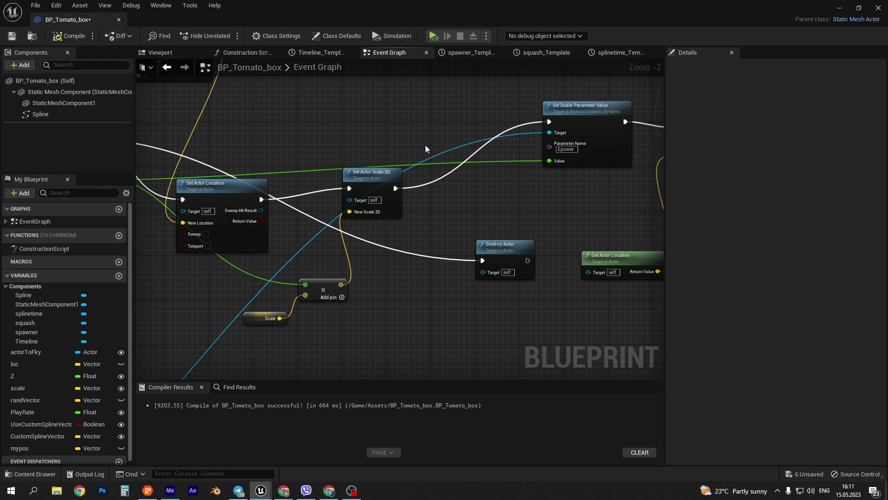
right_drag(547, 170, 387, 170)
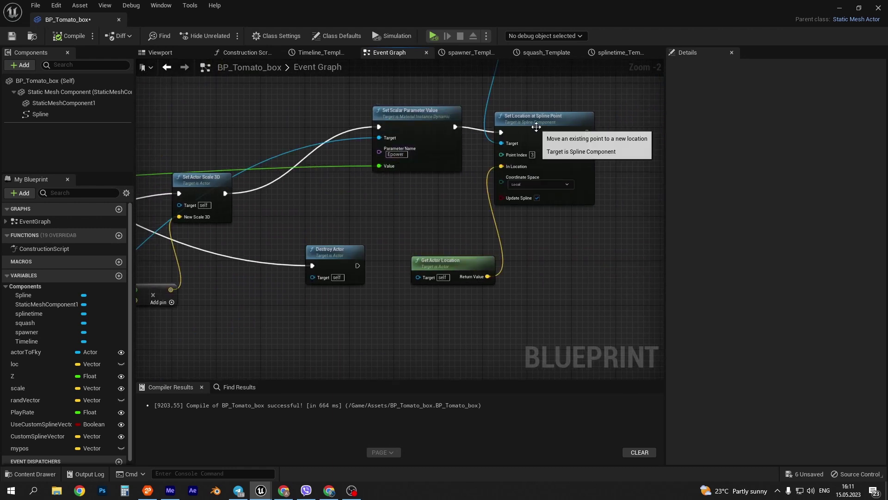
click(533, 151)
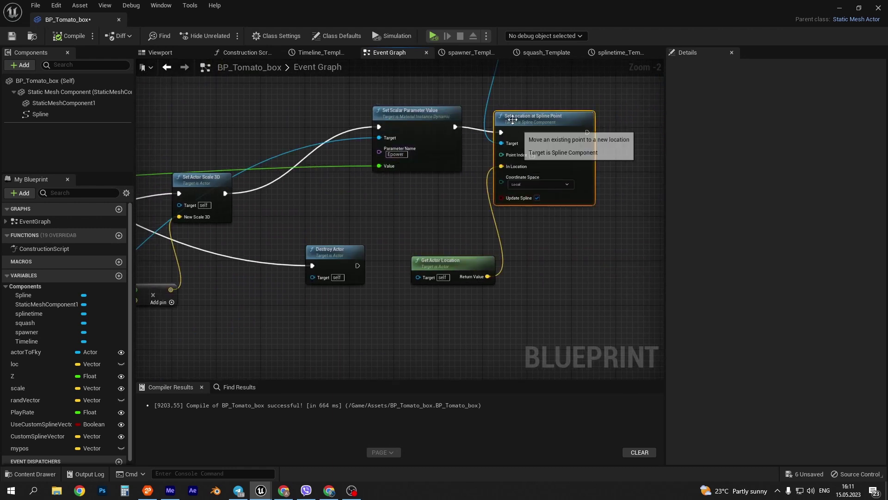
scroll(480, 103, down, 1)
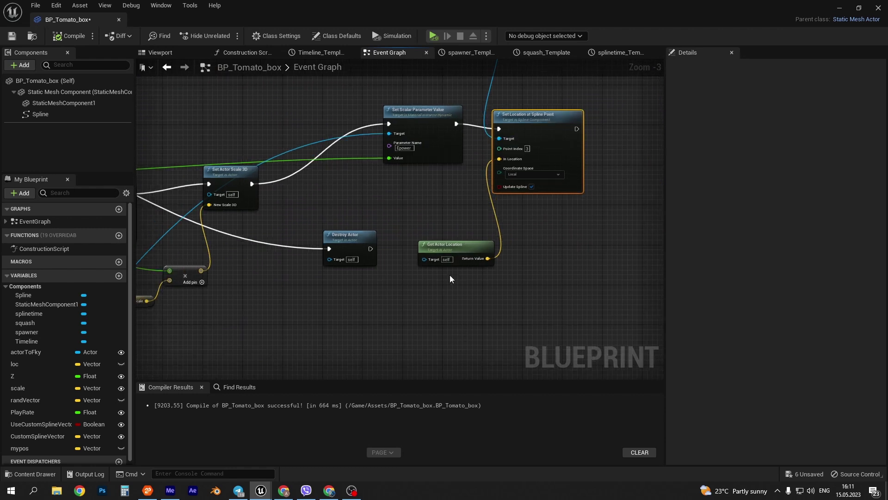
click(453, 250)
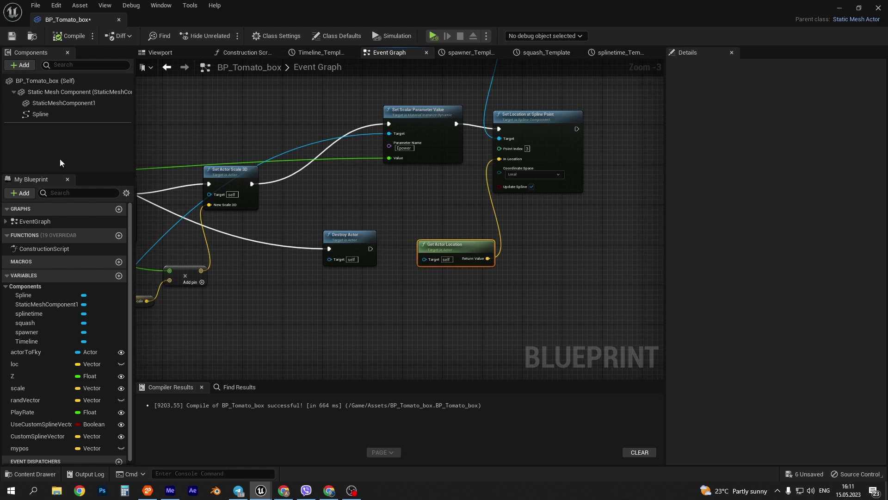
scroll(357, 280, down, 2)
scroll(357, 280, down, 1)
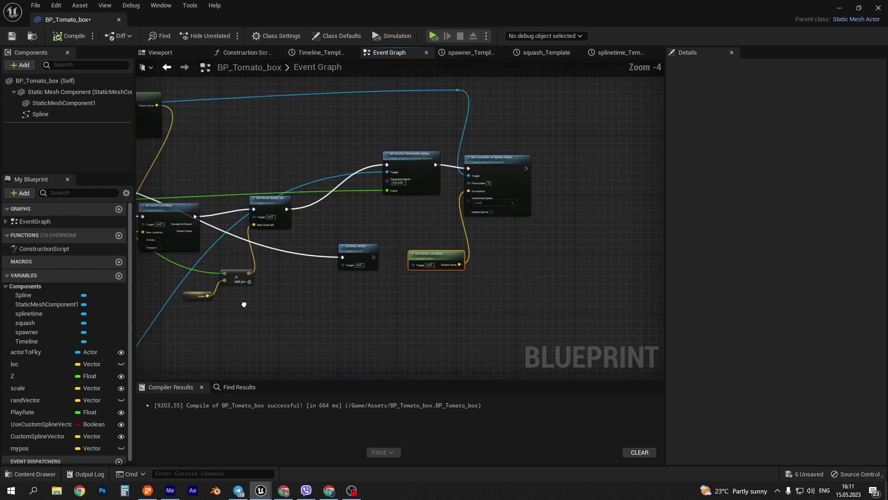
right_drag(356, 280, 313, 213)
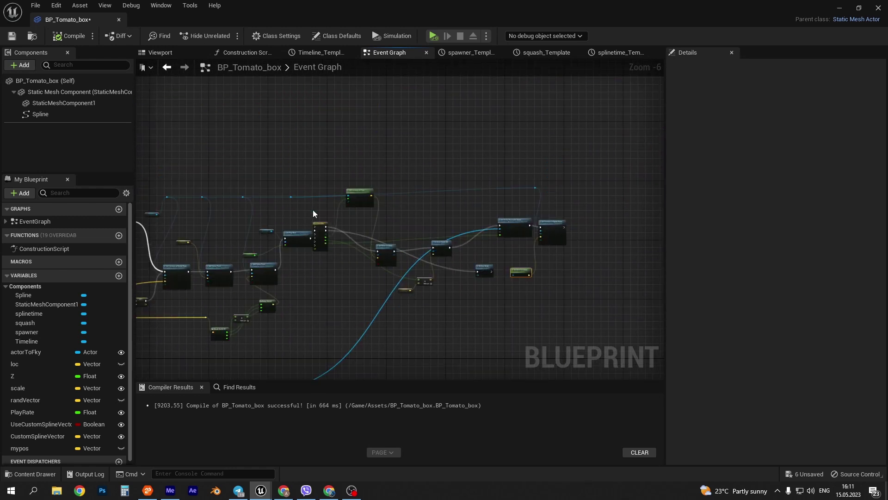